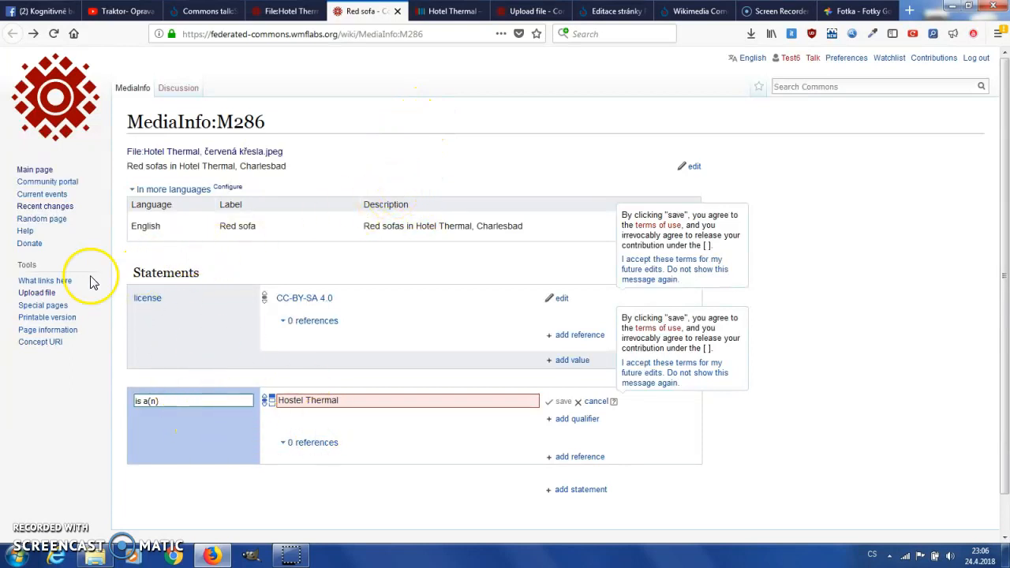
Open the recent changes list in a separate tab and go from it to the Red sofa (M286) entry
right_click(47, 206)
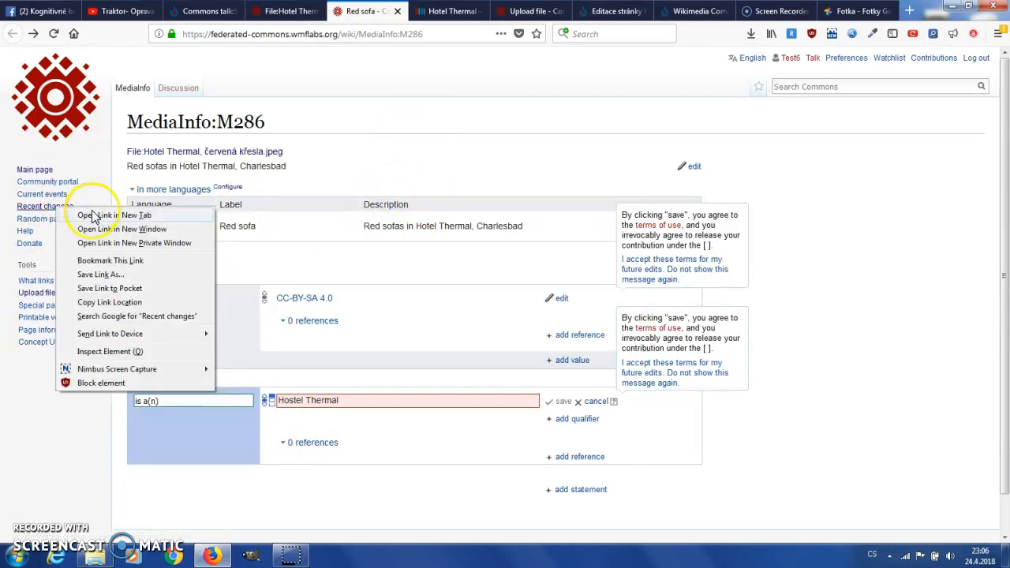
click(95, 214)
click(405, 12)
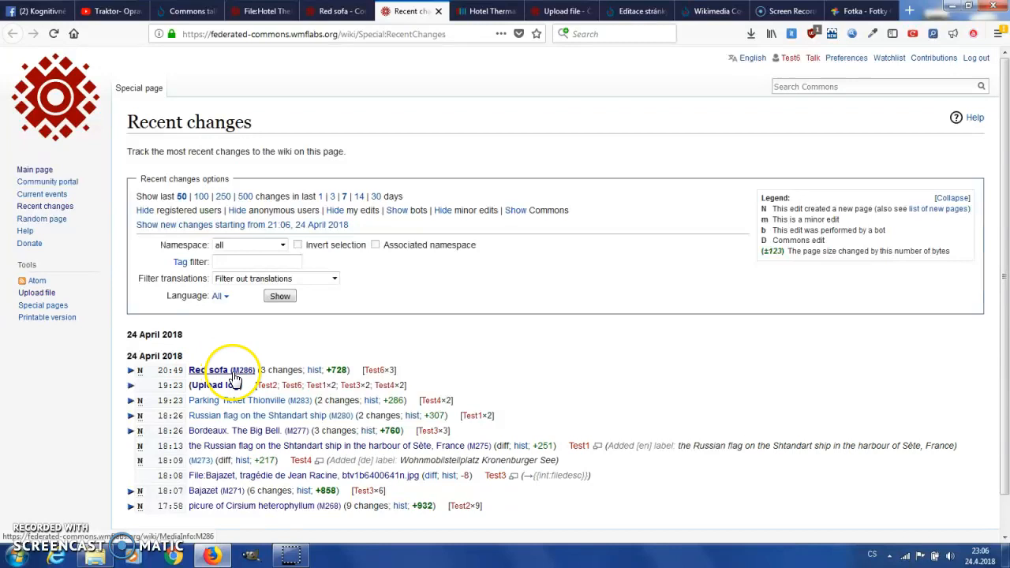
click(339, 11)
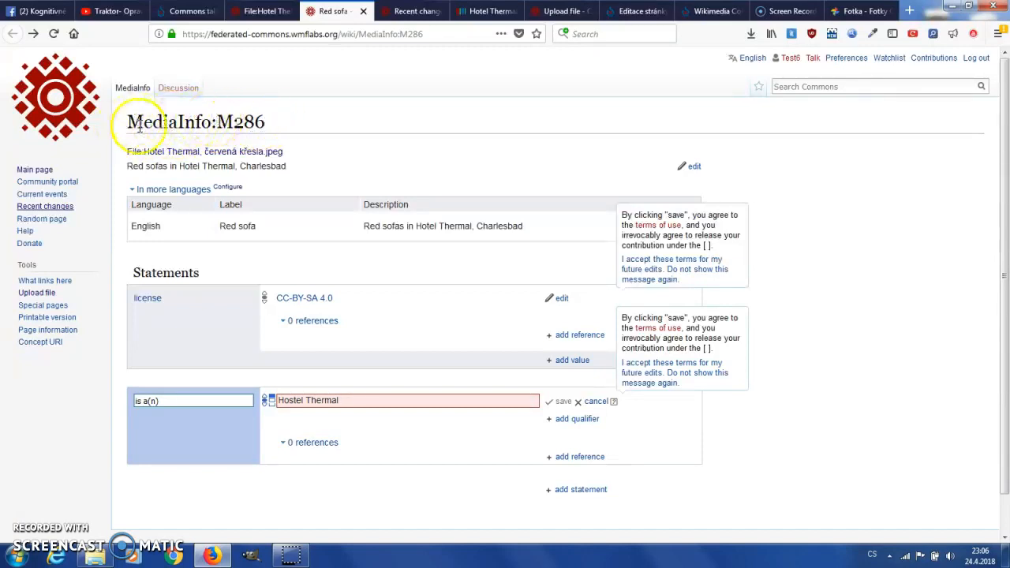
click(407, 11)
click(211, 370)
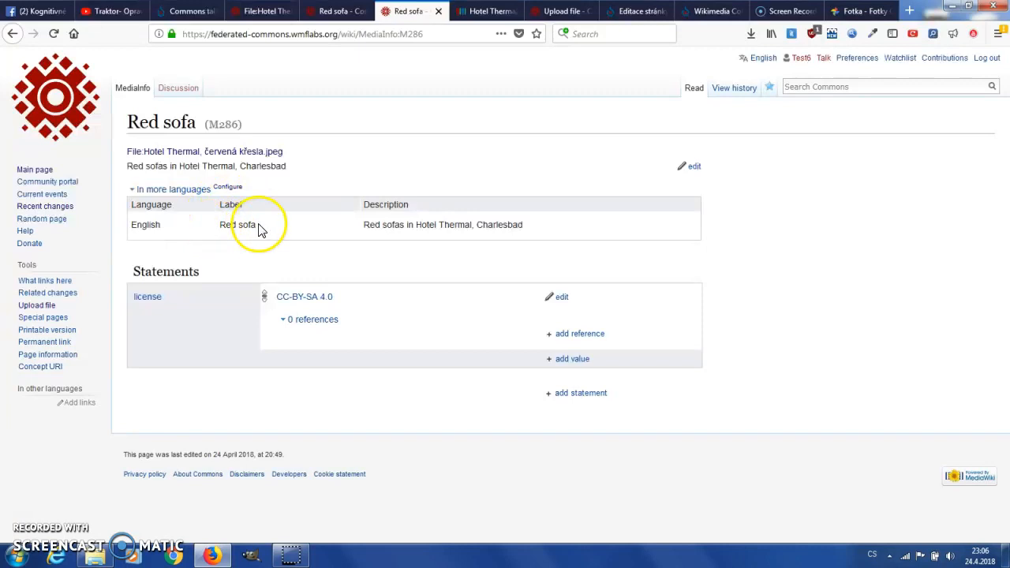
Compare the MediaInfo:M286 heading on the page with the unsaved statement against the heading on the newly opened M286 page
click(330, 11)
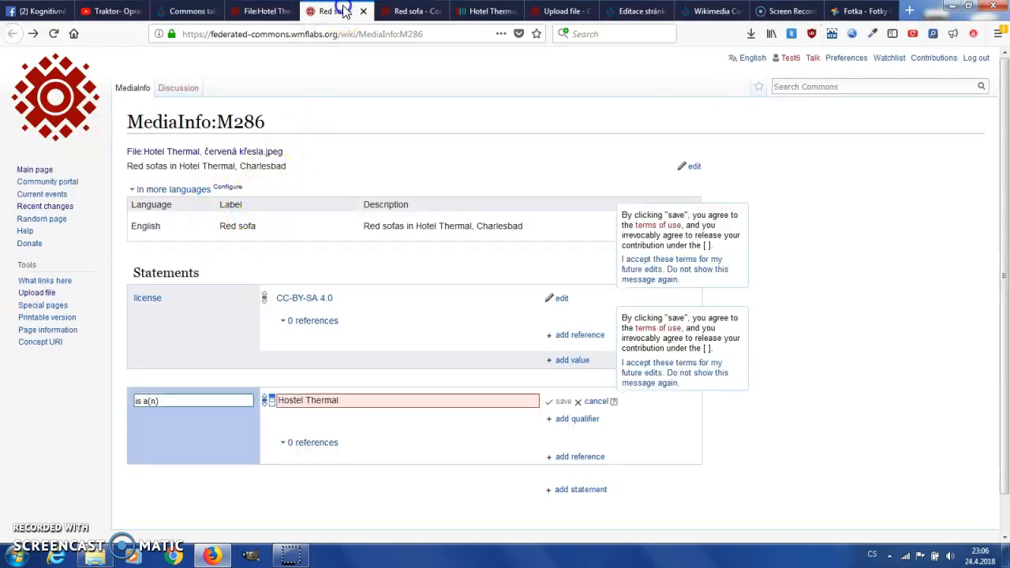
click(127, 123)
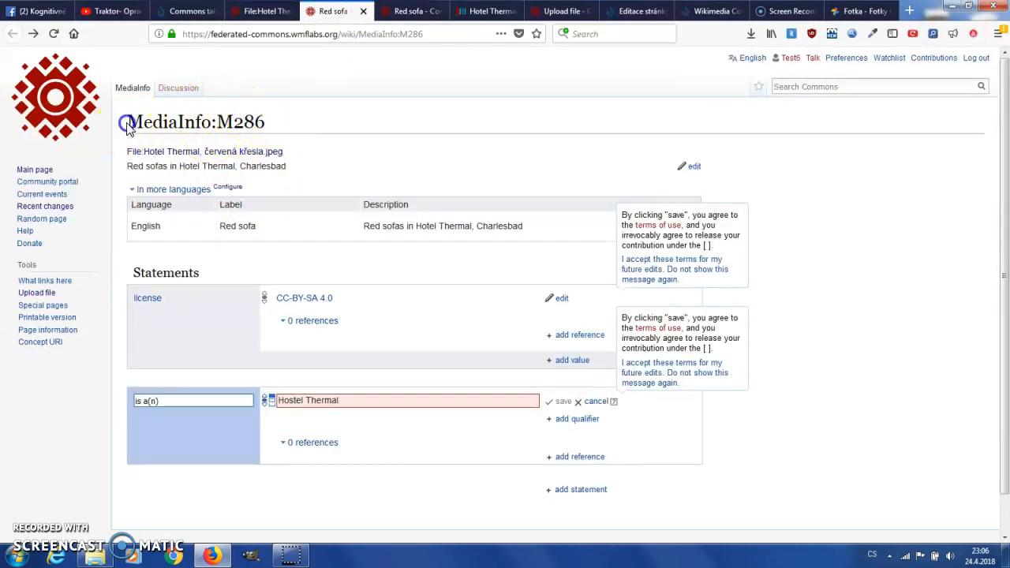
drag(127, 123, 282, 117)
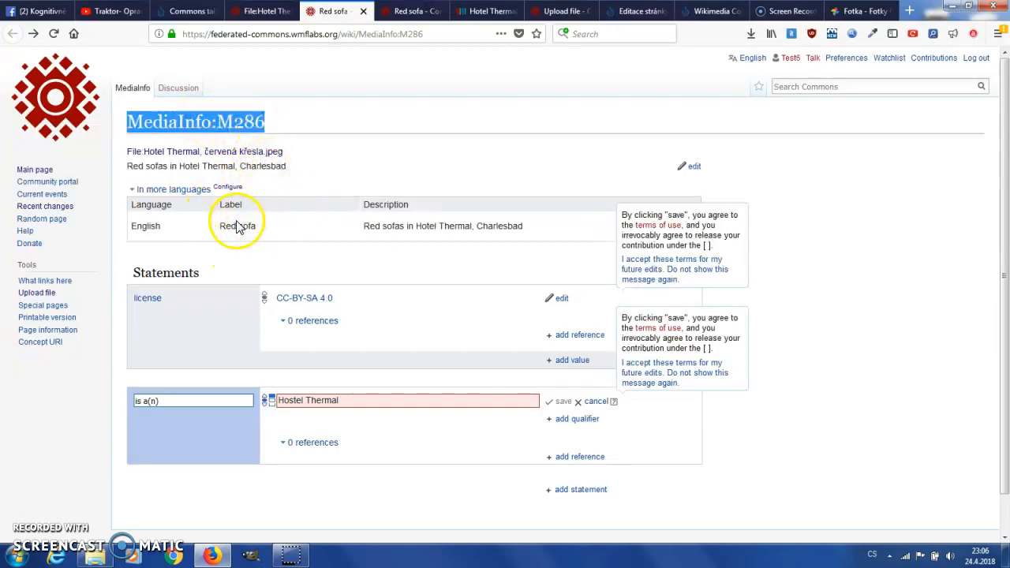
click(408, 12)
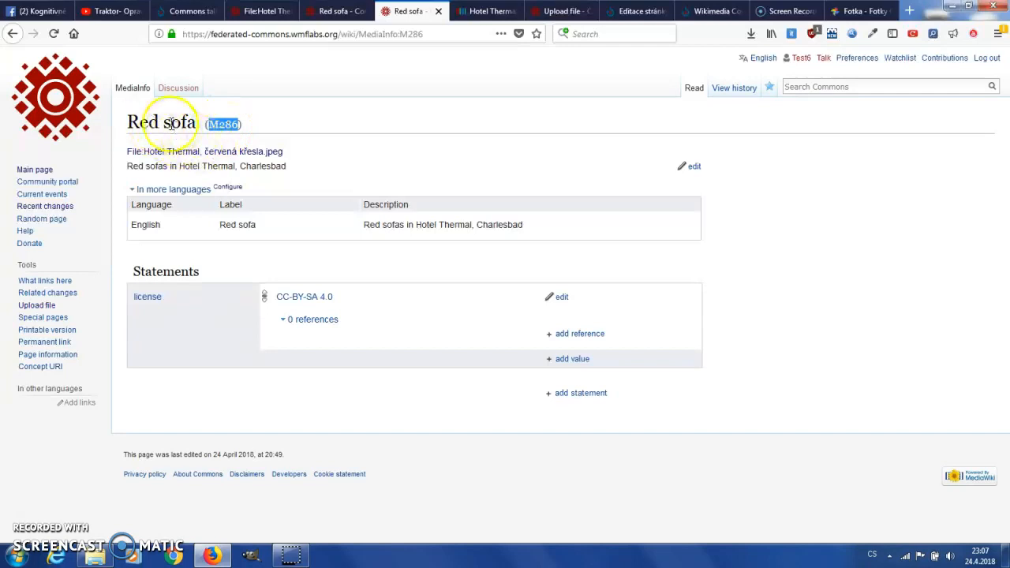
Switch to the Hotel Thermal item on Wikidata and change the interface language to English
click(479, 11)
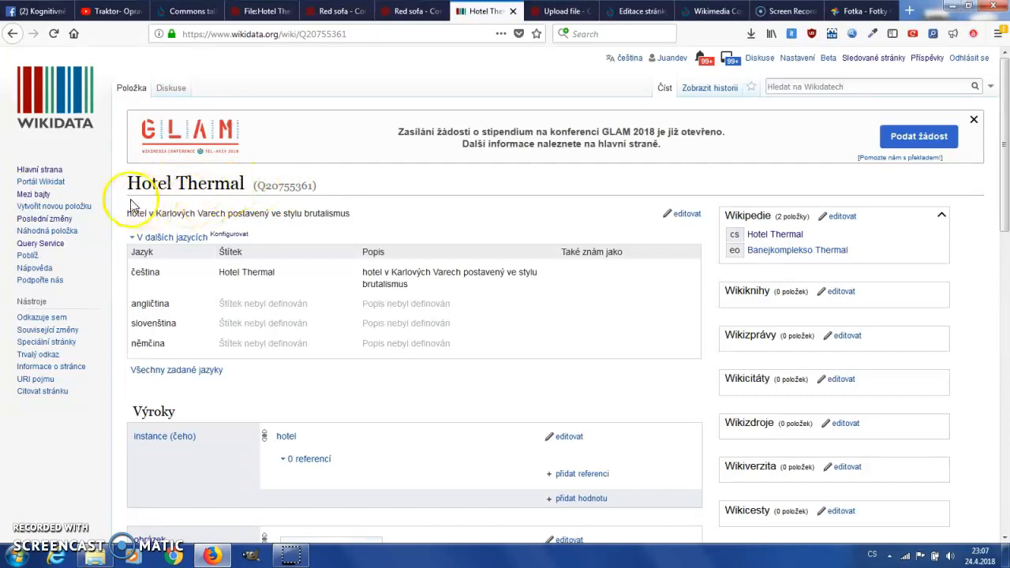
drag(123, 185, 236, 187)
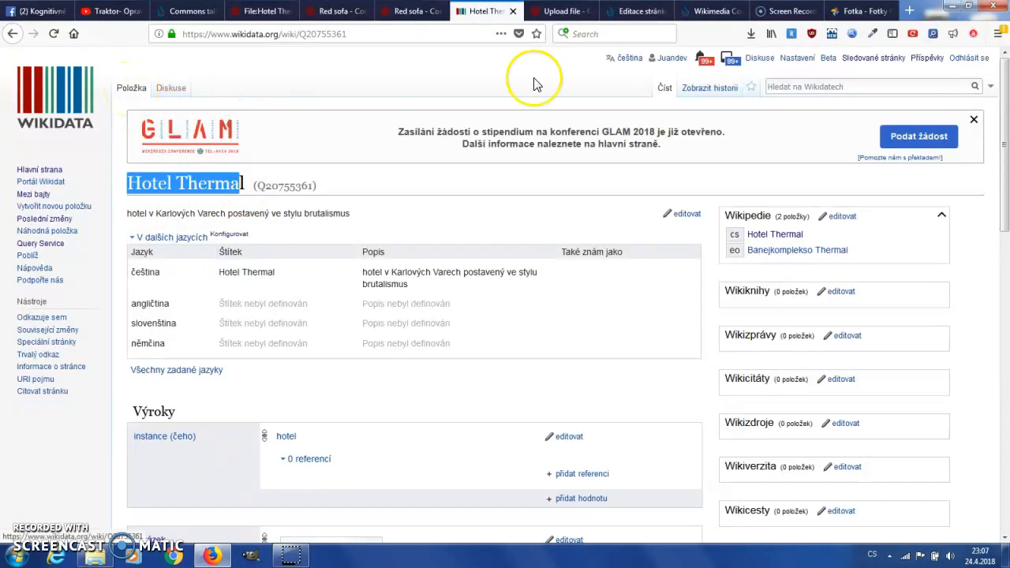
click(624, 58)
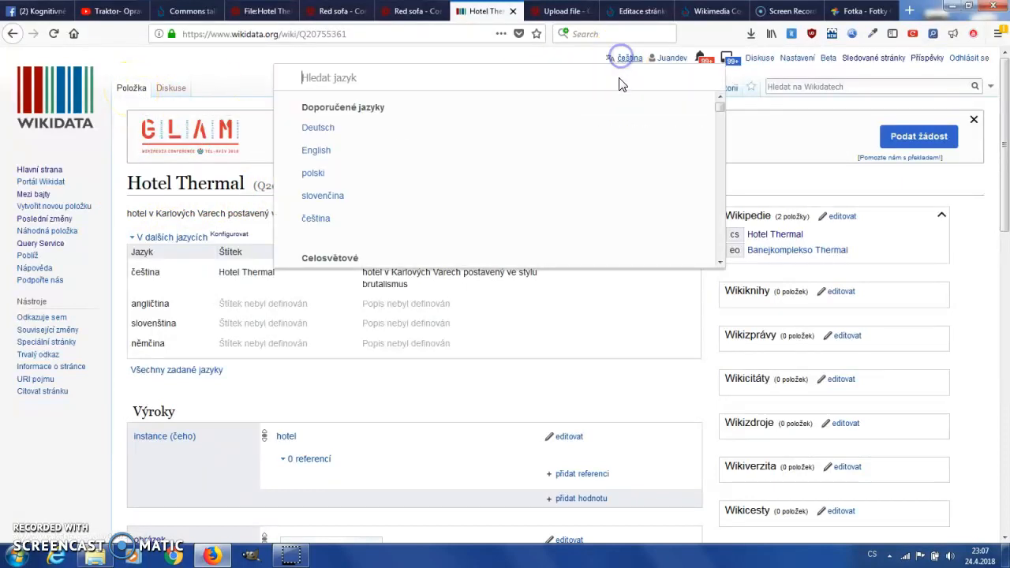
click(318, 162)
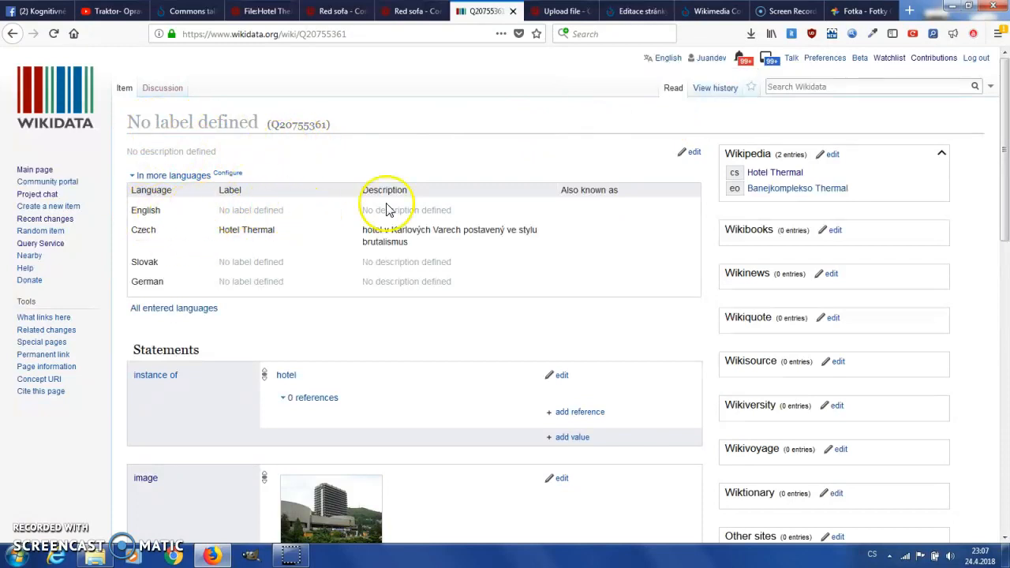
Add the English label "Hotel Thermal" to the Wikidata item and publish it
click(694, 152)
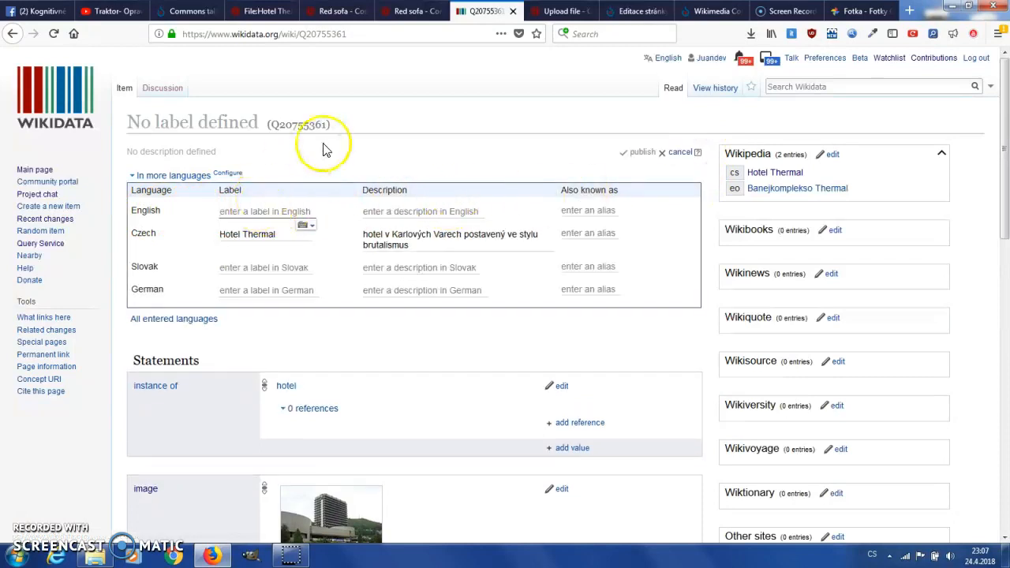
text(Ho)
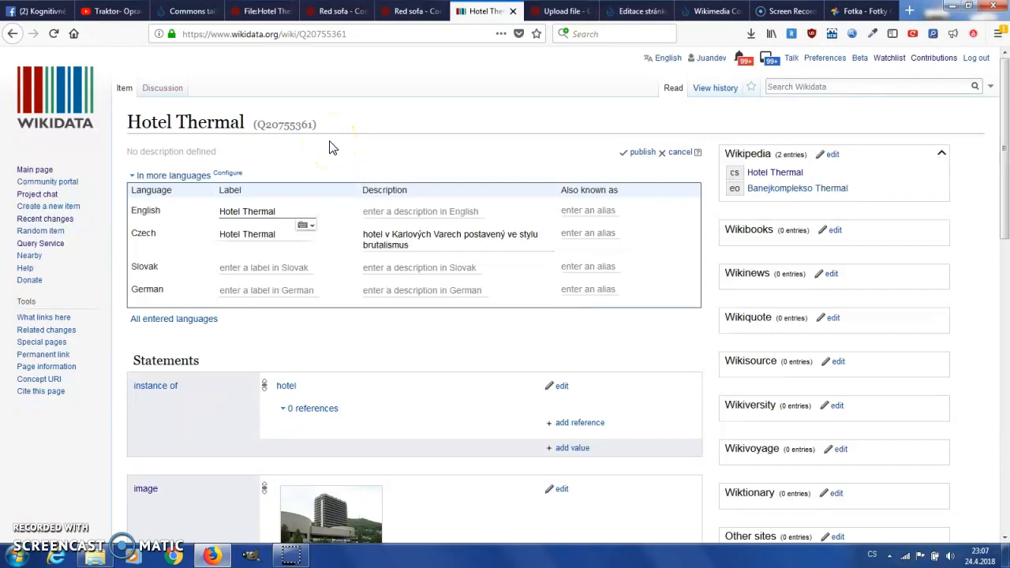
text(tel Thermal)
click(642, 152)
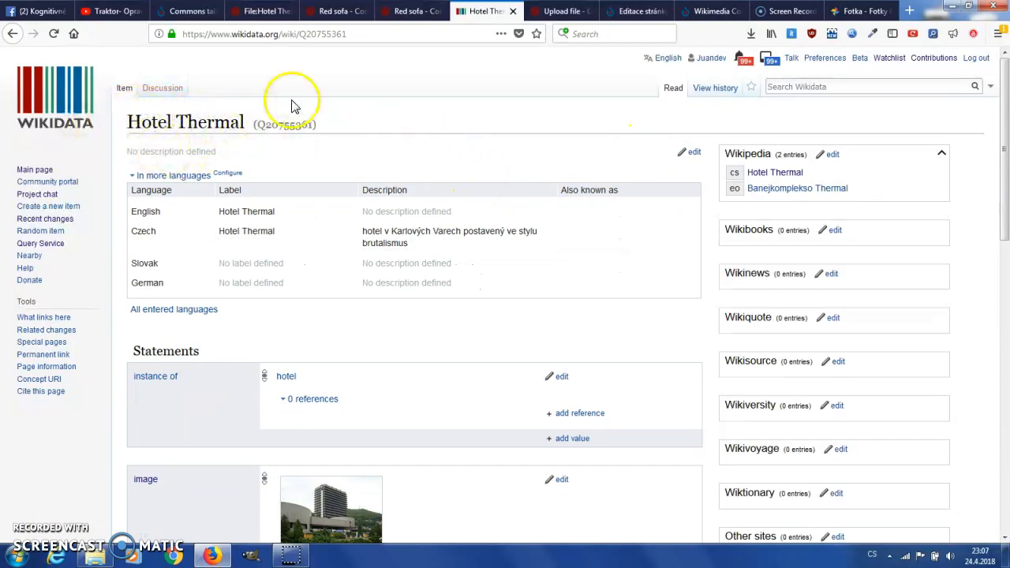
Compare the identifier beside the Hotel Thermal title on Wikidata with the one beside the Red sofa title on Federated Commons
click(406, 11)
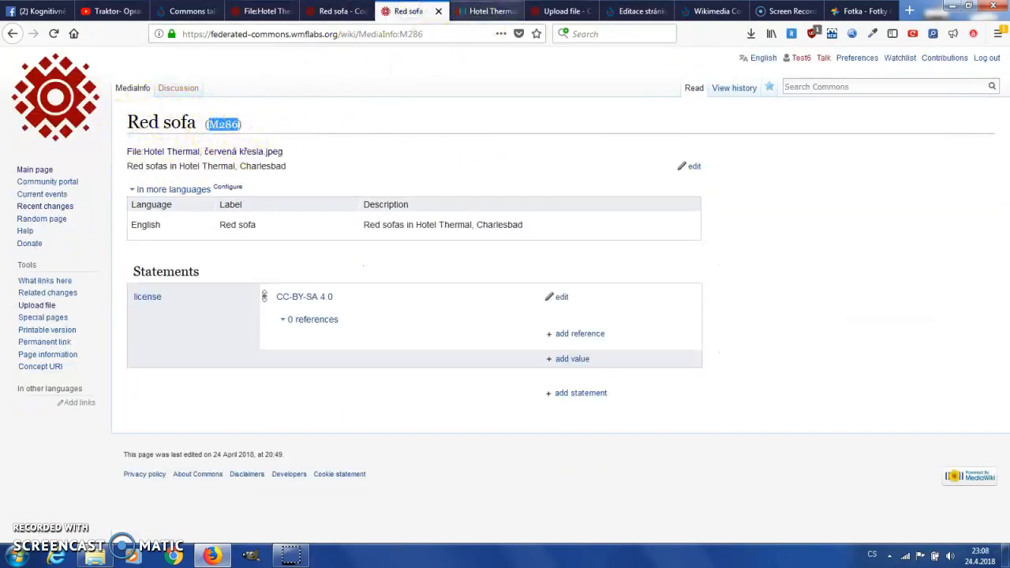
click(487, 11)
drag(256, 124, 323, 130)
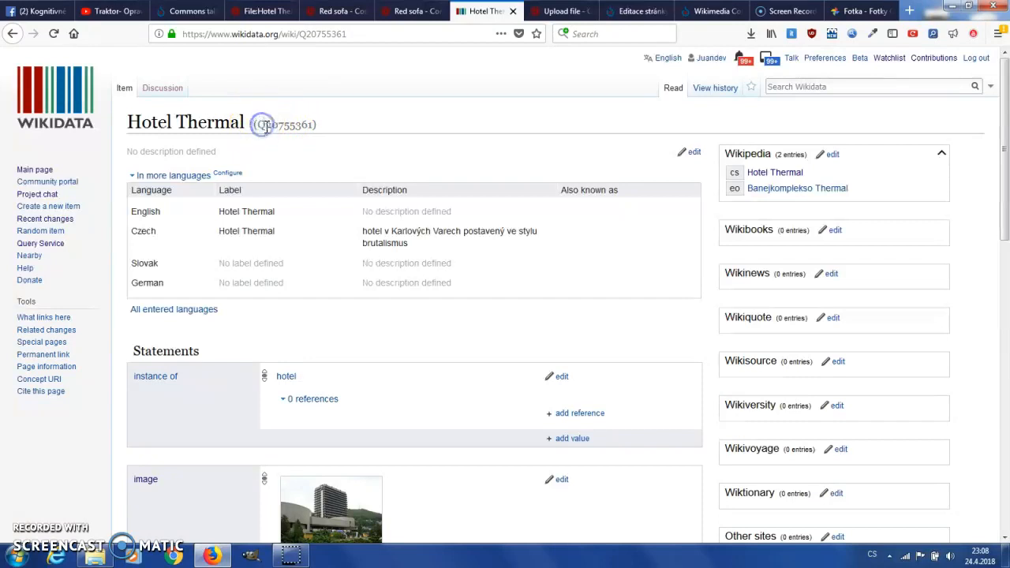
double_click(265, 124)
click(403, 11)
double_click(229, 124)
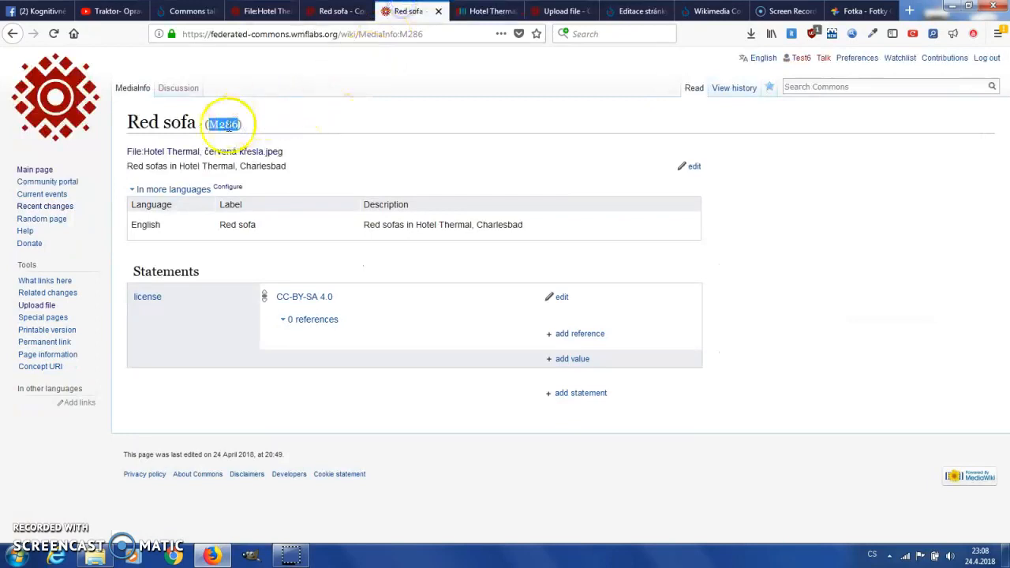
click(217, 123)
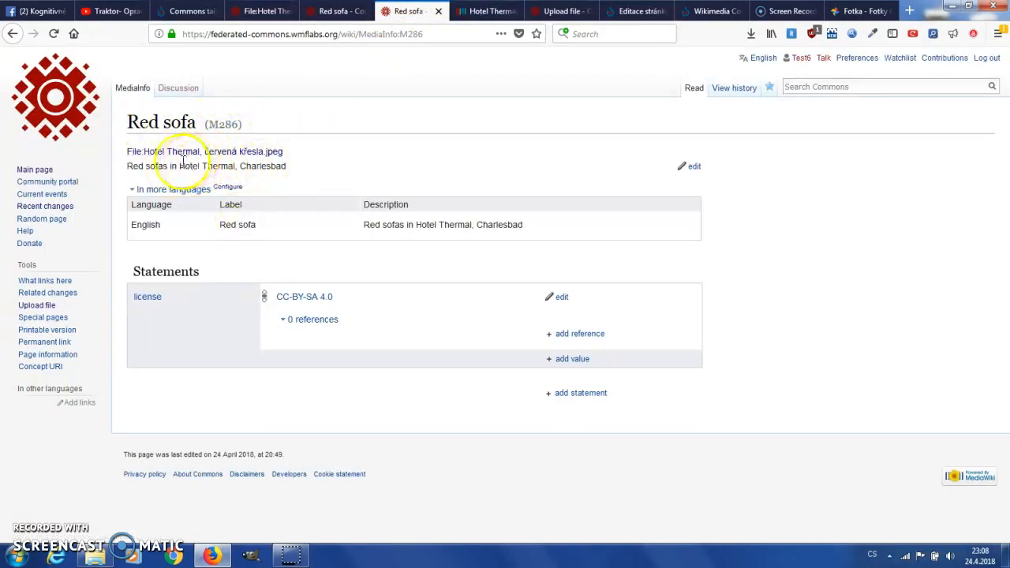
Compare the Hotel Thermal item's title with the Red sofa entry and its image on the file page
click(477, 11)
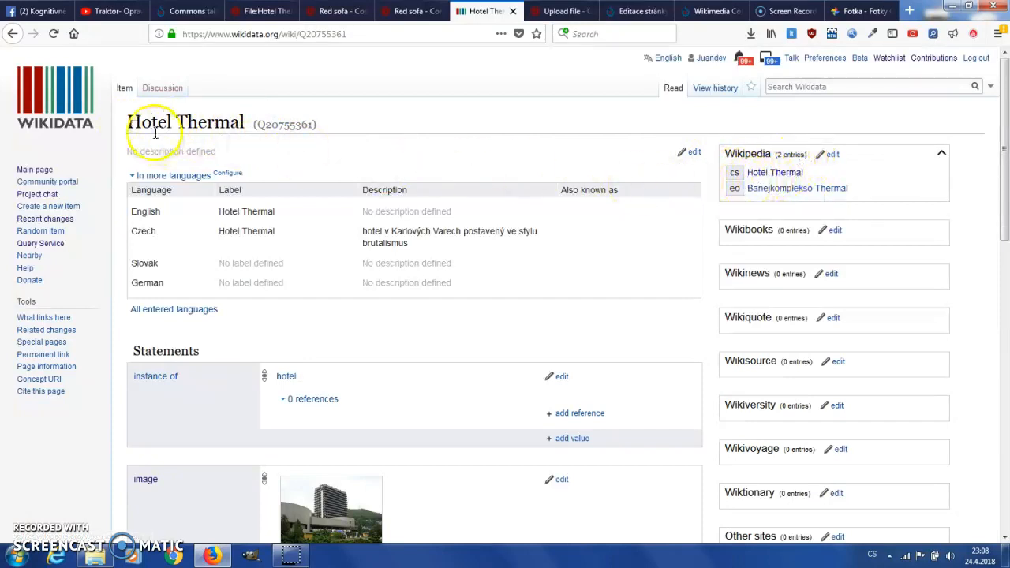
drag(109, 121, 224, 123)
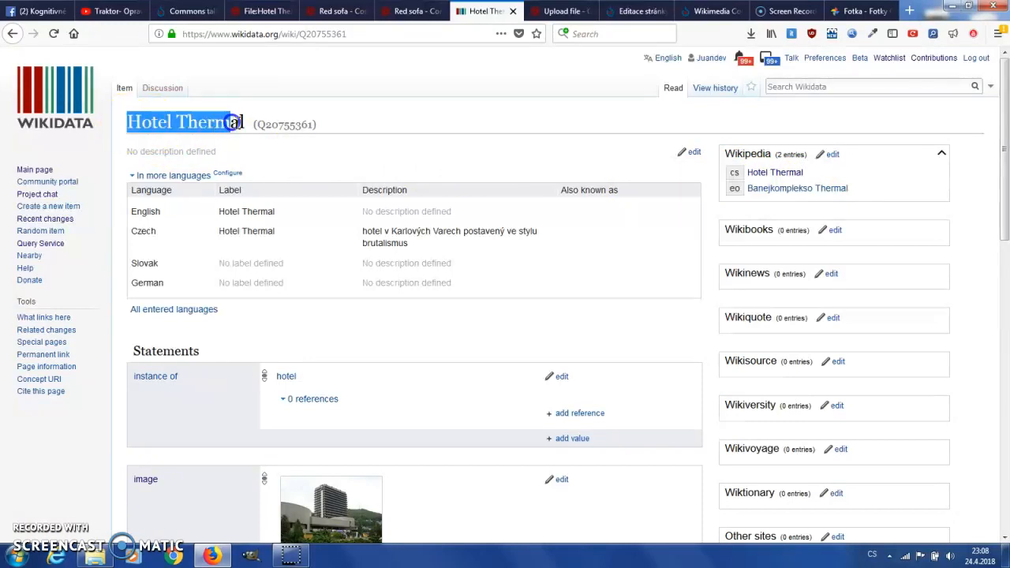
click(412, 11)
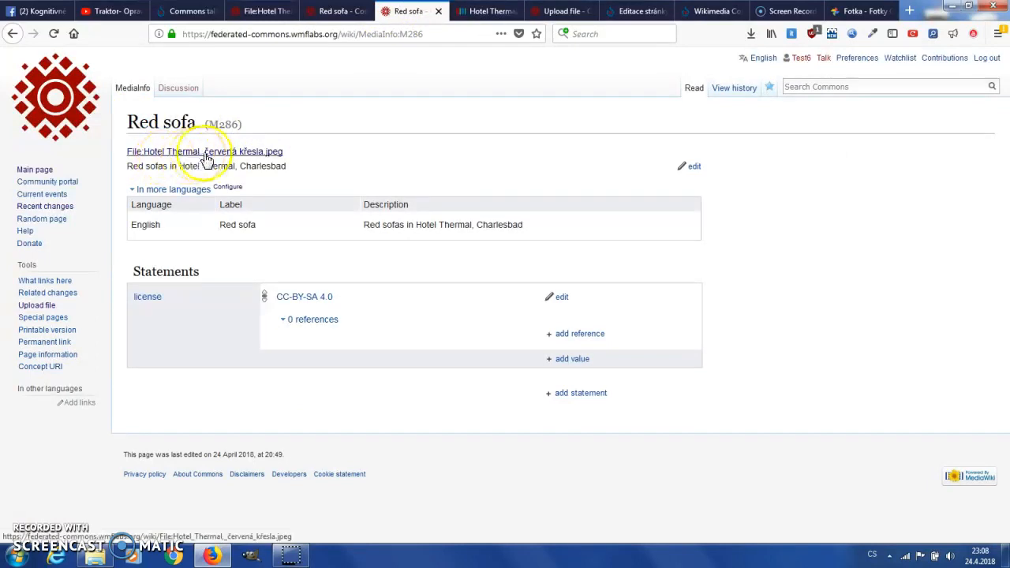
click(267, 11)
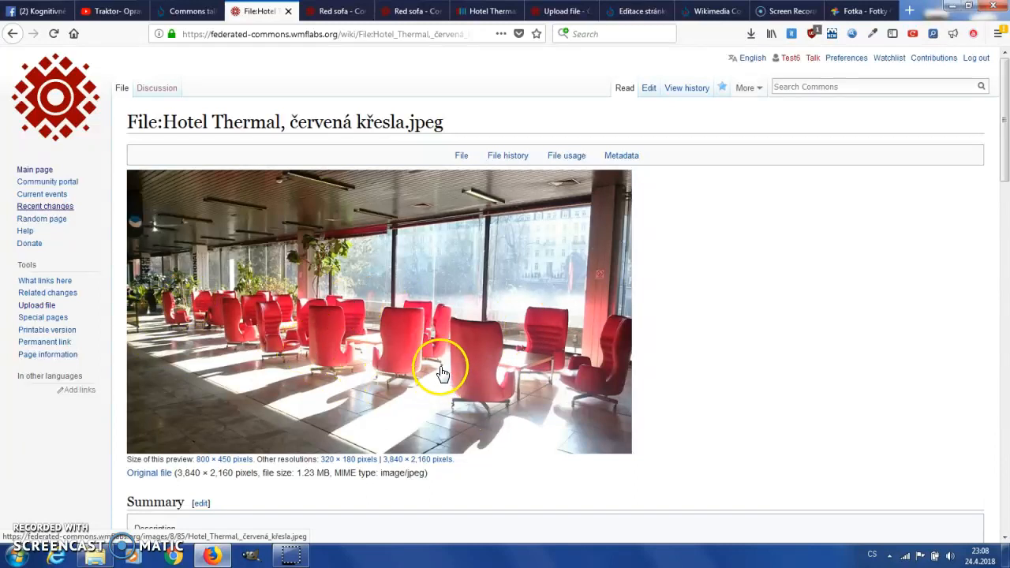
click(403, 13)
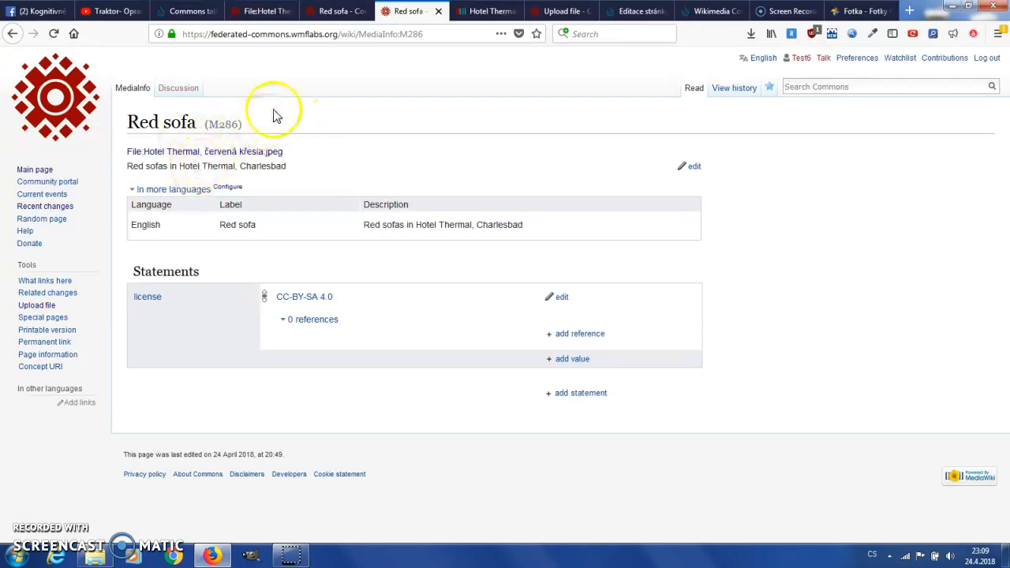
Find the MediaInfo:M286 link below the file usage section of the Hotel Thermal file page and open it in a separate tab
click(267, 11)
scroll(284, 284, down, 15)
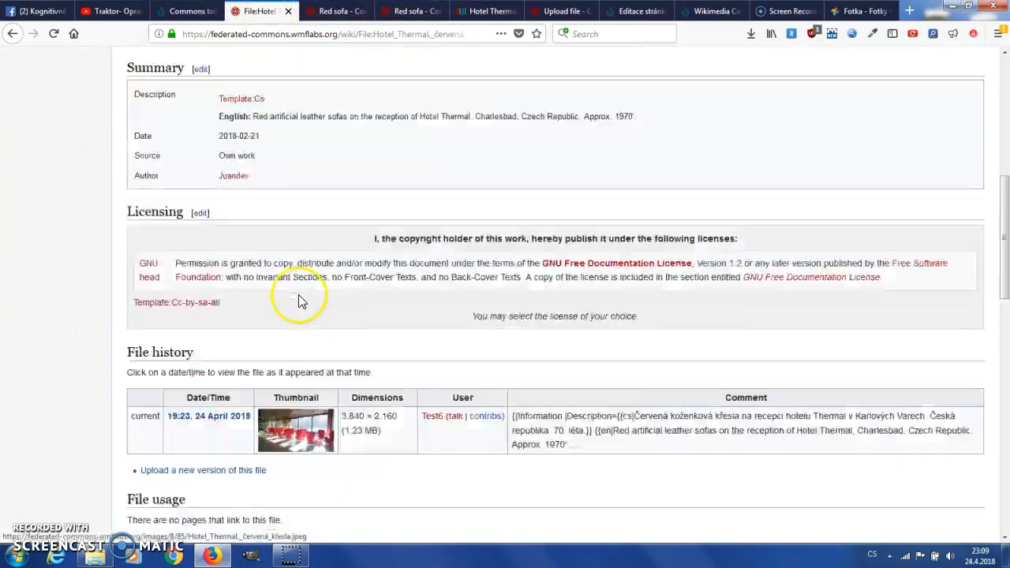
scroll(166, 93, up, 2)
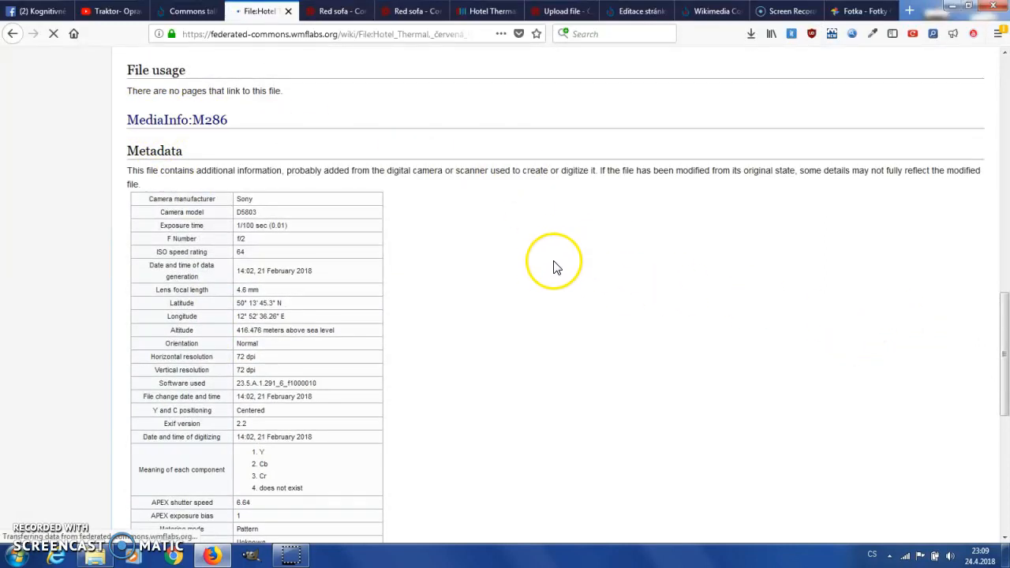
scroll(672, 322, down, 12)
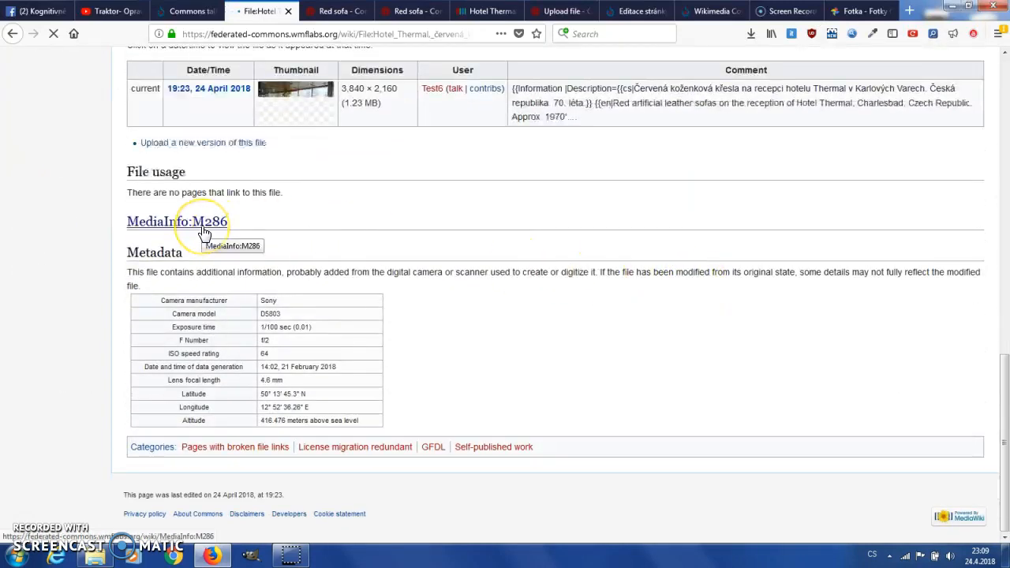
right_click(199, 231)
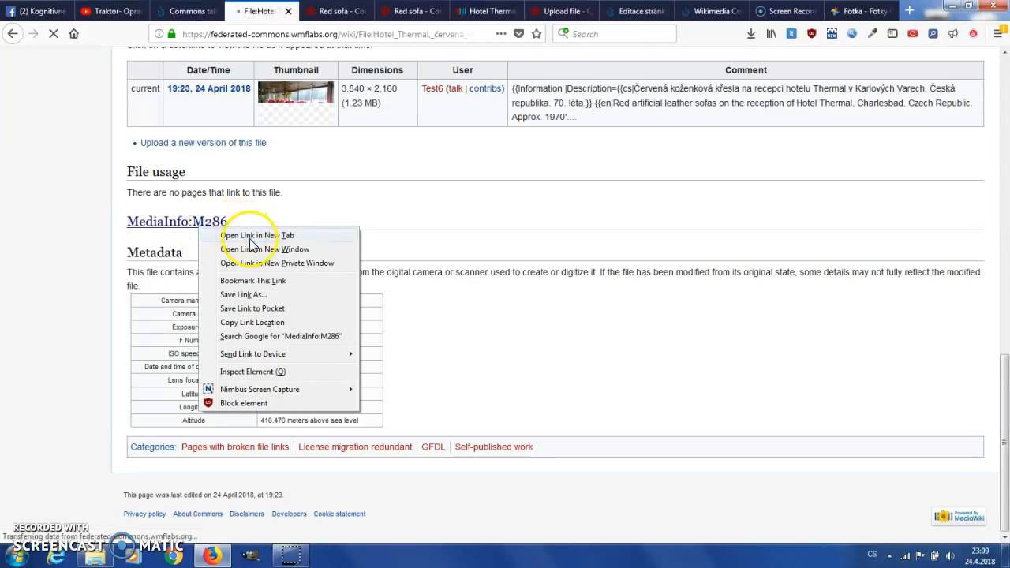
click(249, 237)
click(309, 11)
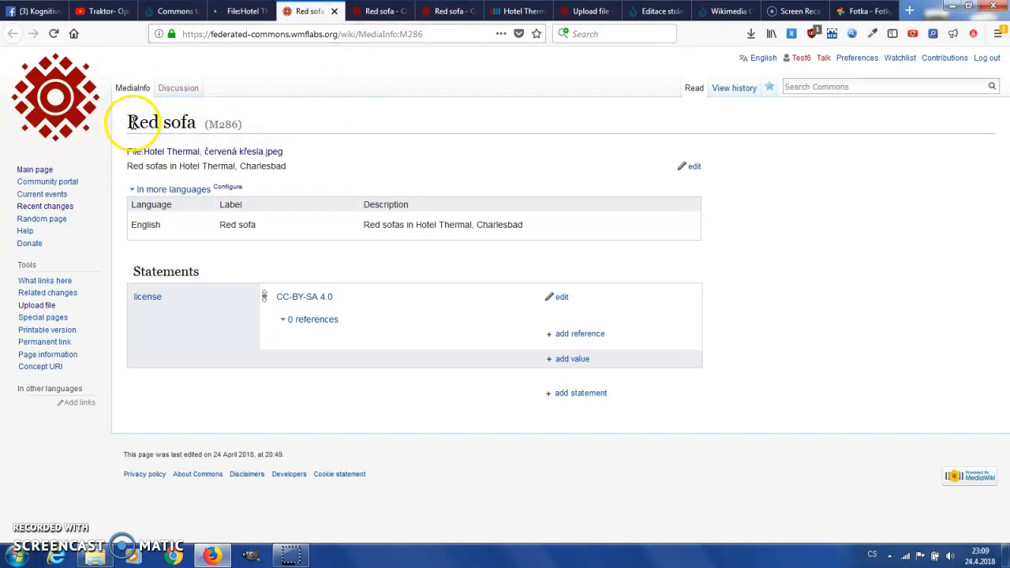
Highlight the "Red sofa" title on the newly opened MediaInfo page
drag(133, 122, 204, 128)
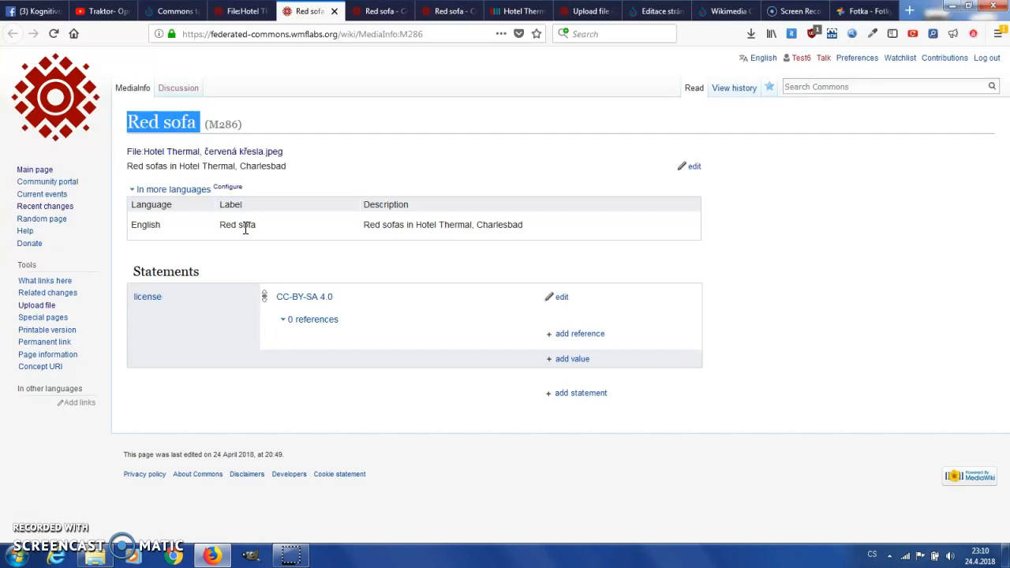
click(152, 118)
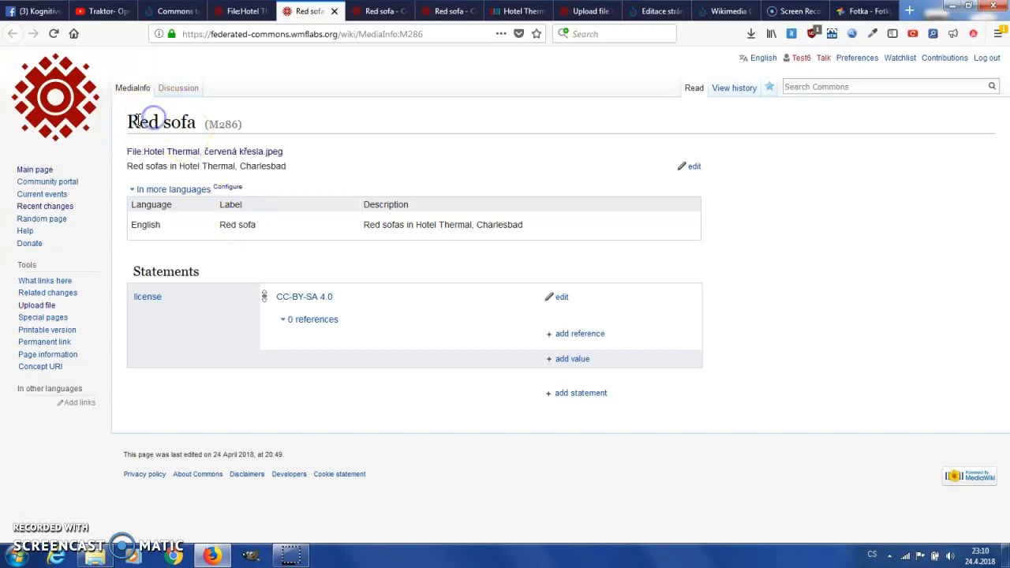
drag(128, 122, 202, 124)
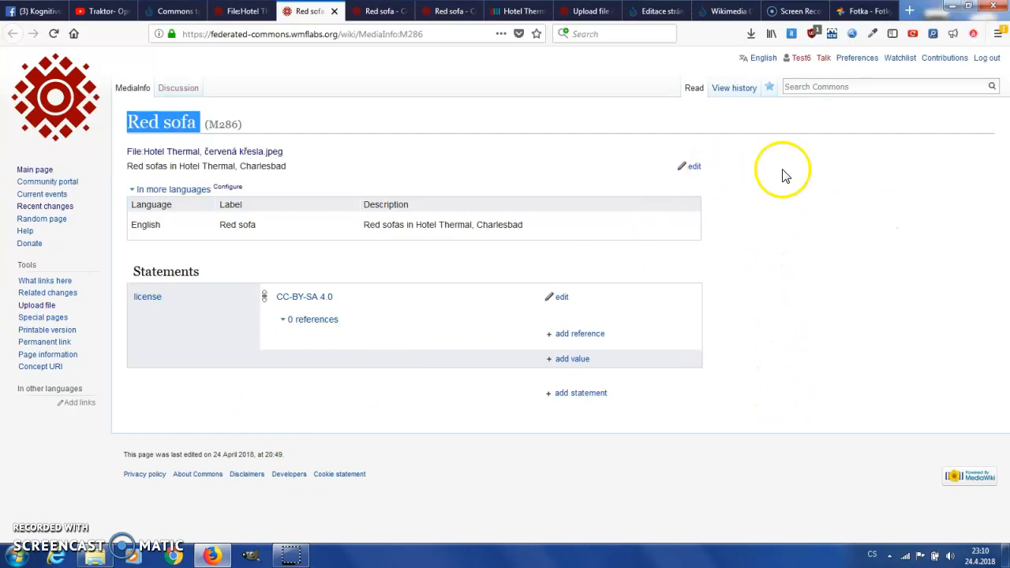
Examine the sister-project link sections on the Hotel Thermal item in Wikidata
click(537, 18)
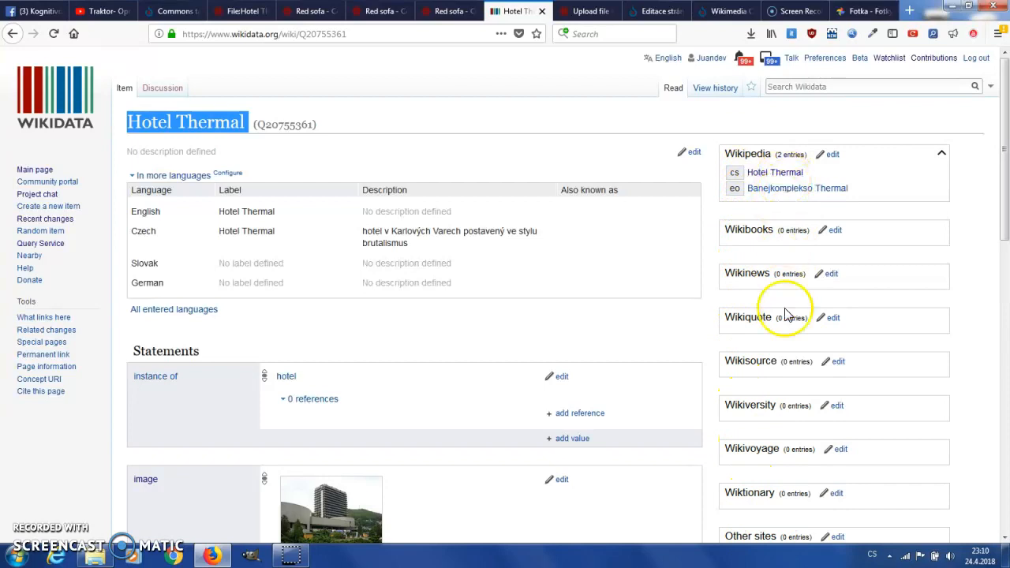
scroll(841, 279, down, 3)
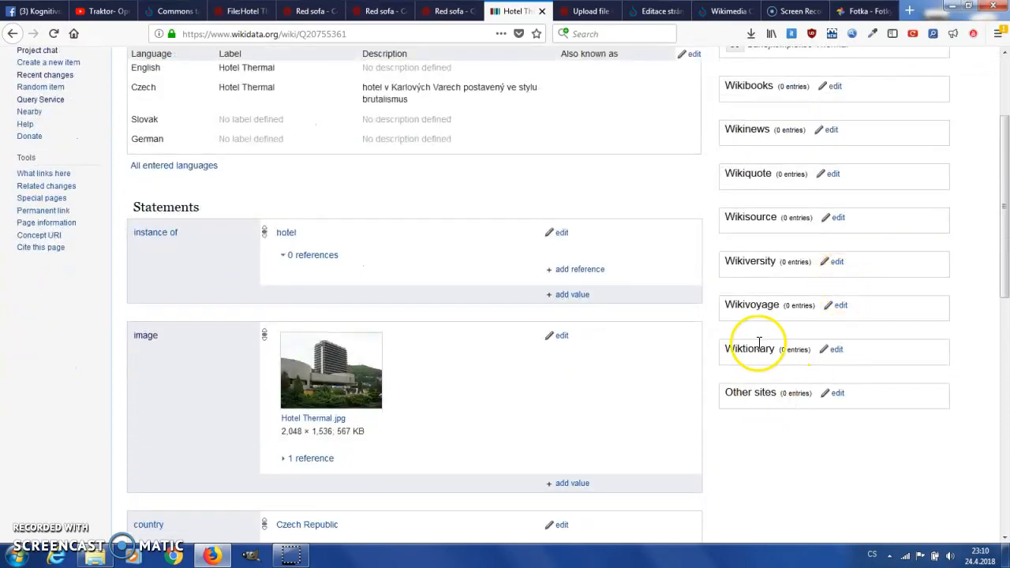
scroll(785, 197, up, 3)
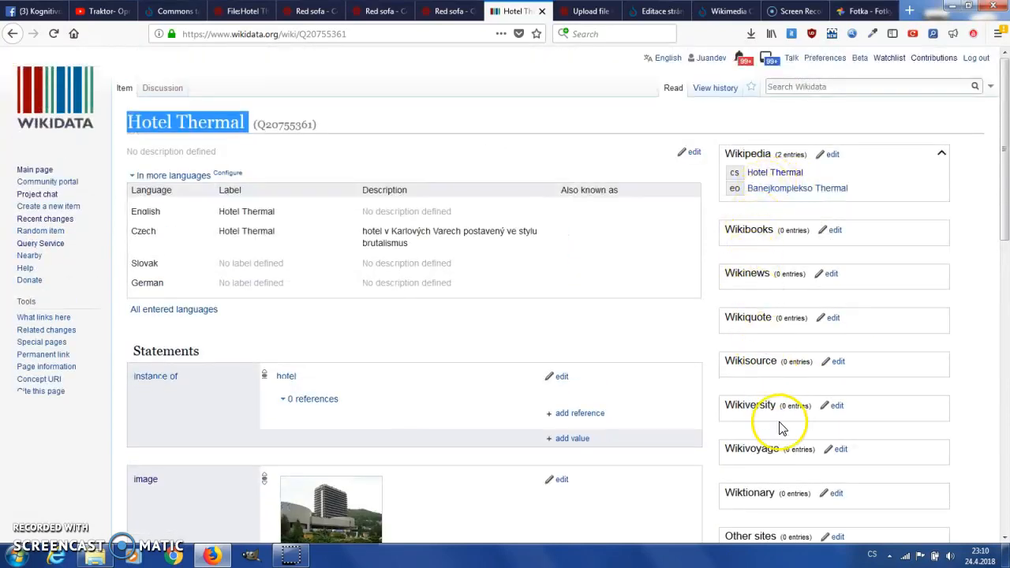
Inspect the Hotel Thermal item's image statement and its "imported from" reference in edit mode, and leave without publishing
scroll(806, 465, down, 5)
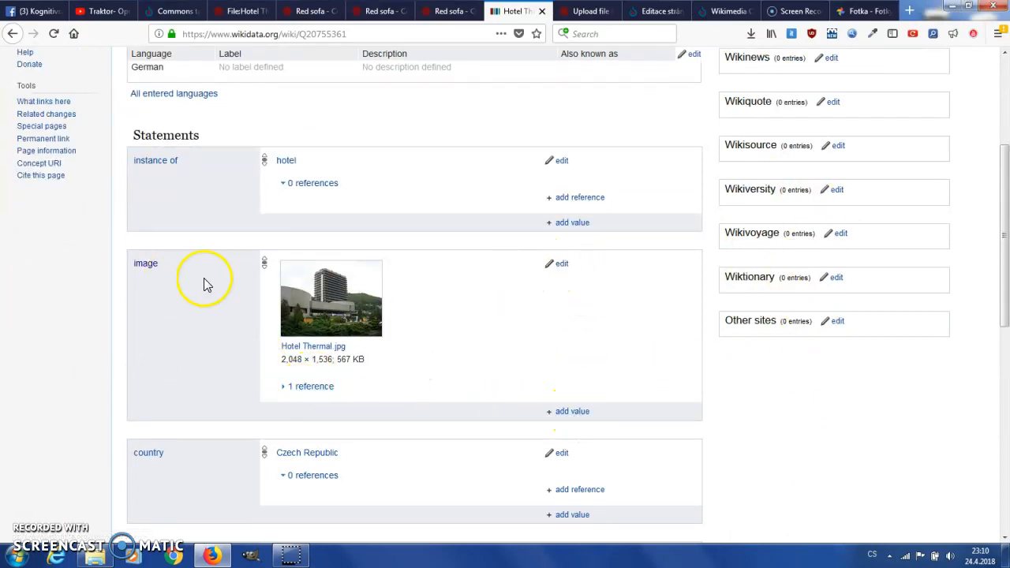
click(557, 266)
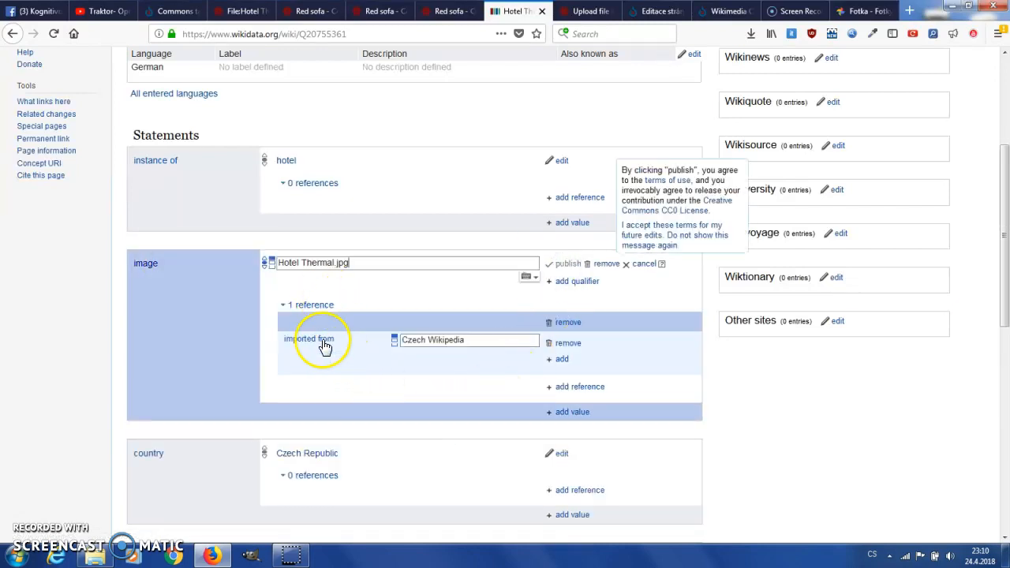
click(646, 265)
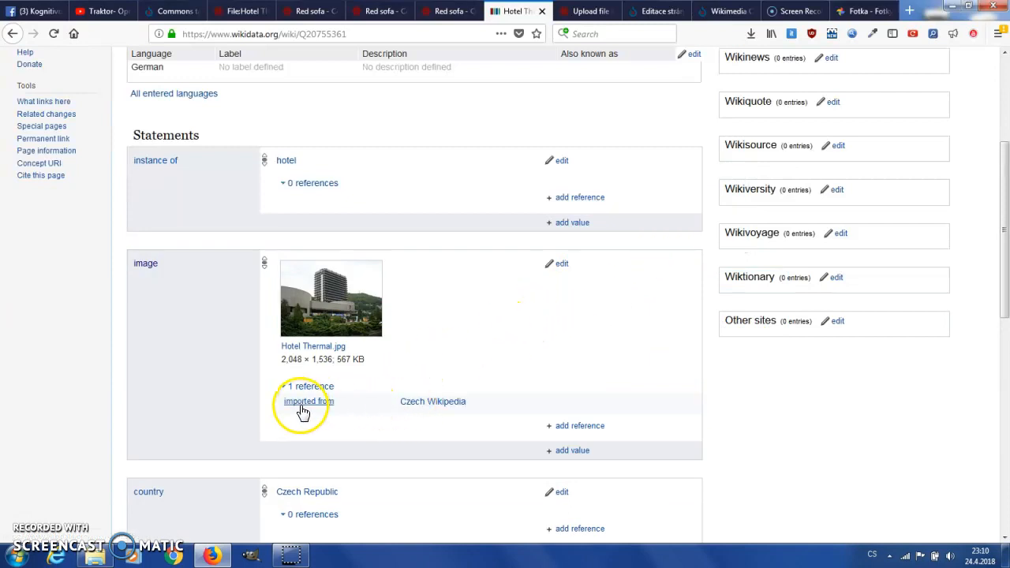
Start a second image value and copy the file name "Karlovyvaryfestival thermal.jpg" from category:Hotel Thermal on Wikimedia Commons
click(579, 457)
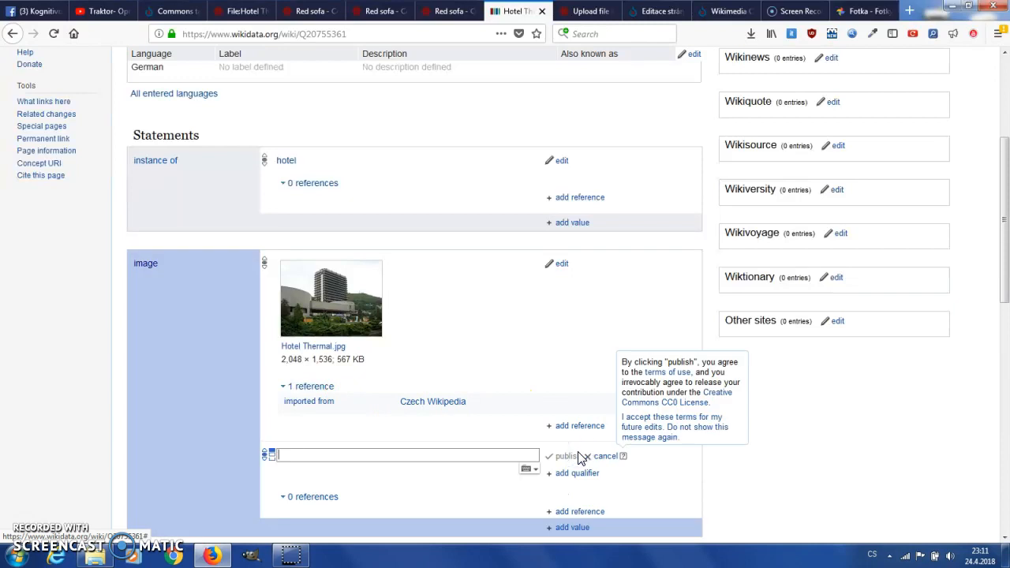
scroll(422, 377, down, 1)
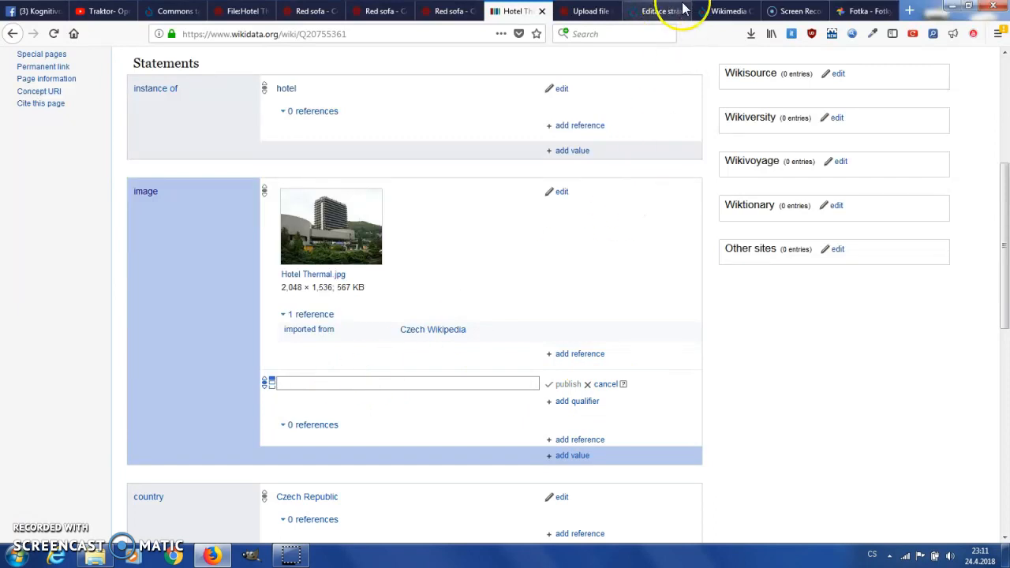
click(717, 11)
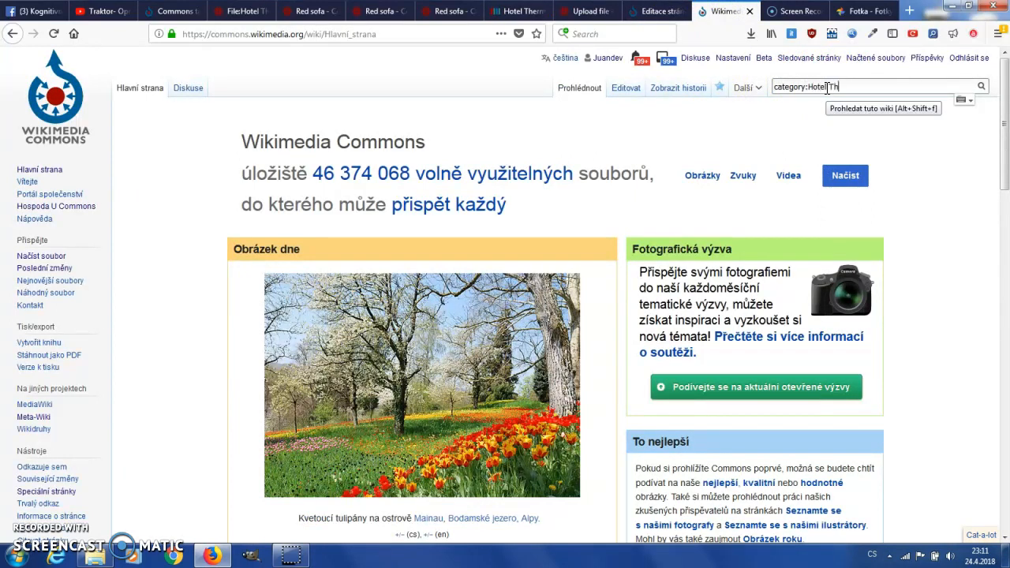
key(Return)
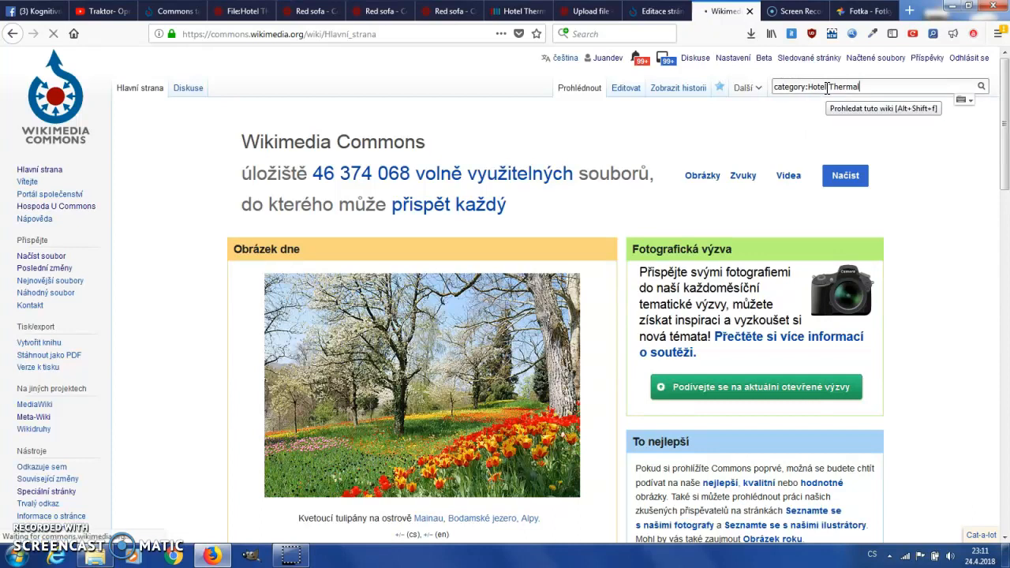
scroll(439, 270, down, 3)
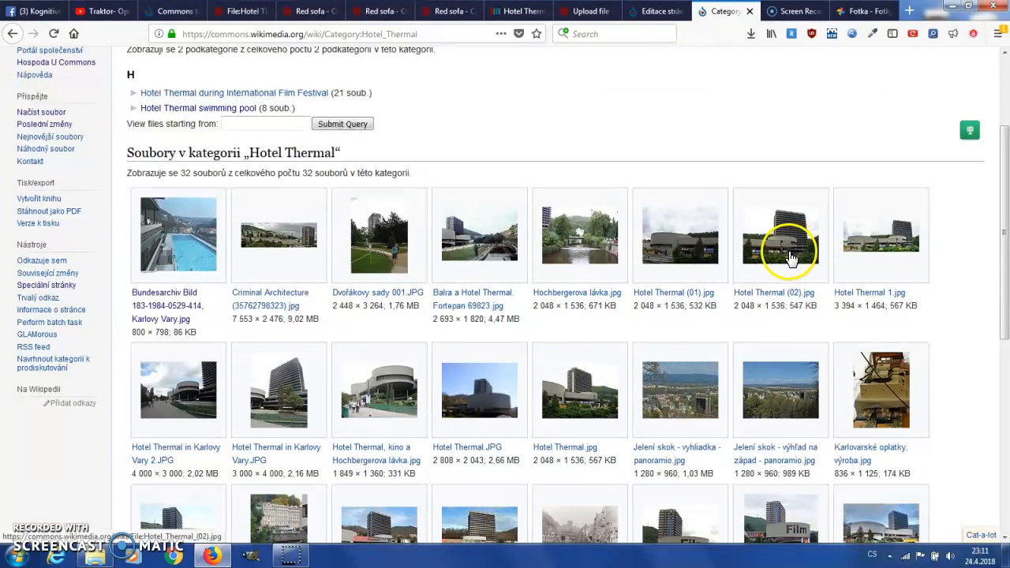
scroll(796, 264, down, 3)
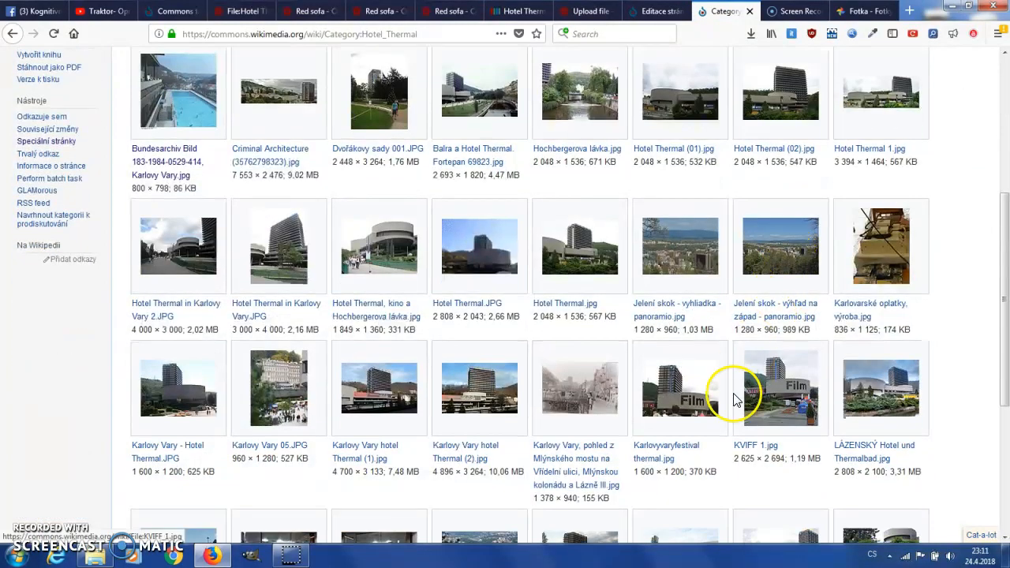
drag(647, 461, 637, 452)
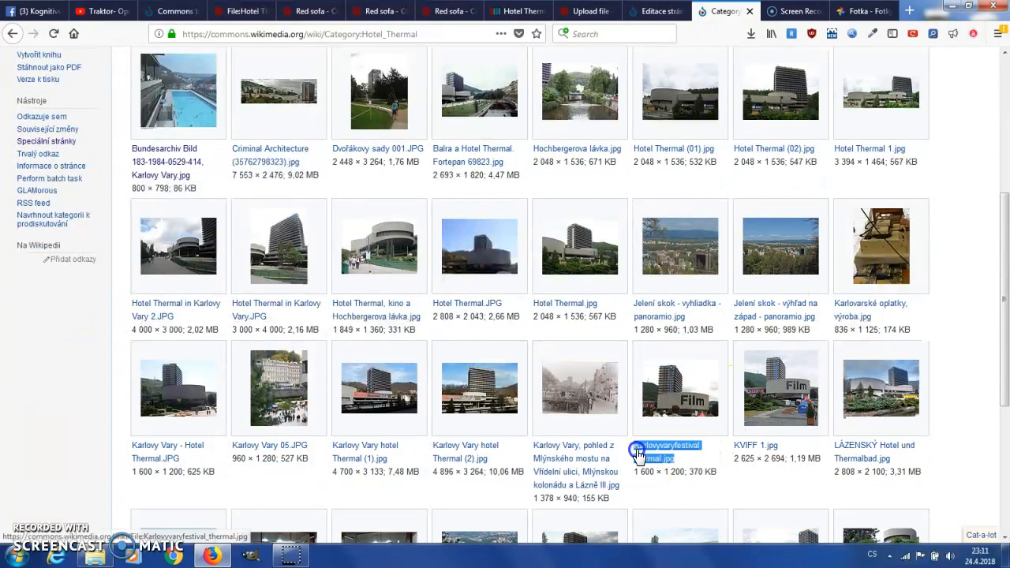
Publish "Karlovyvaryfestival thermal.jpg" as an additional image value on the Hotel Thermal item in Wikidata
click(514, 11)
click(349, 381)
text(Karlovyvaryfestival thermal.jpg)
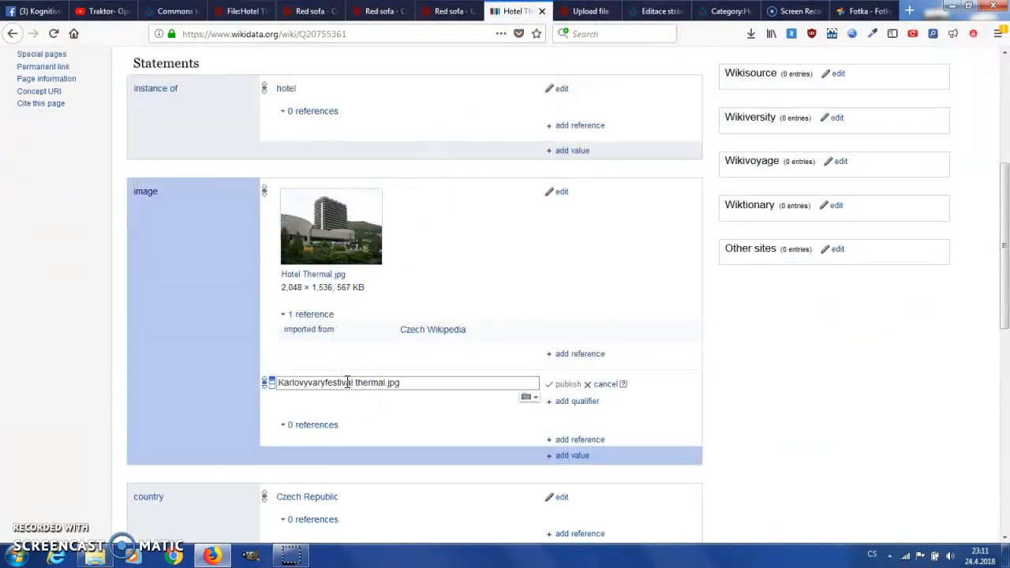
click(418, 408)
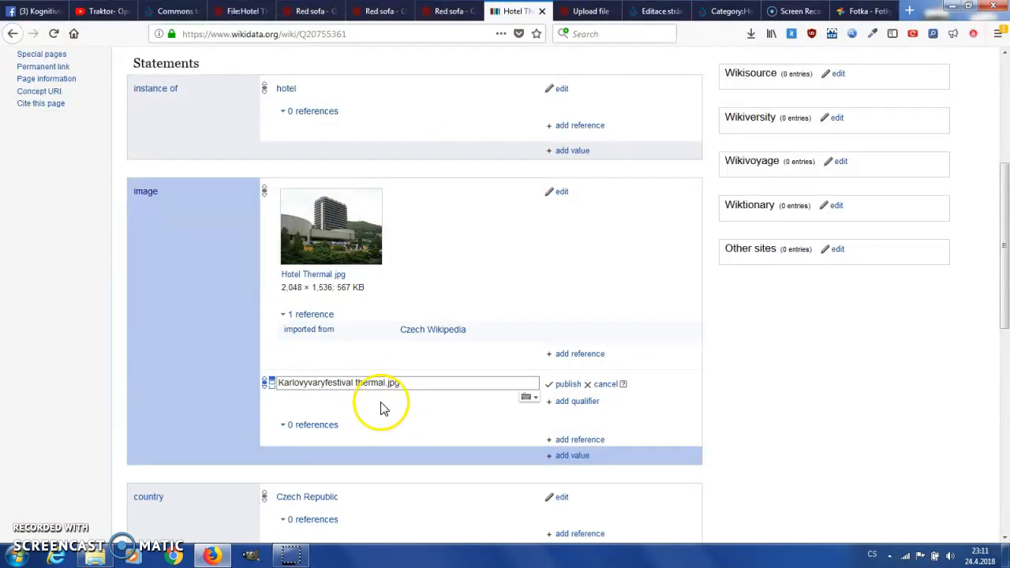
click(568, 384)
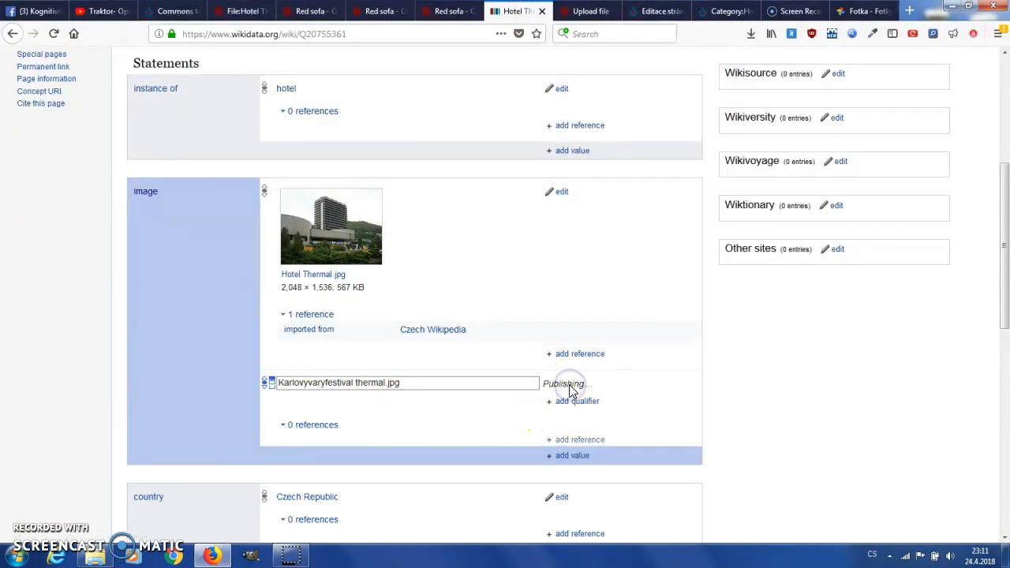
Open another blank image value on the Hotel Thermal item and review its image statements and title
scroll(444, 398, down, 3)
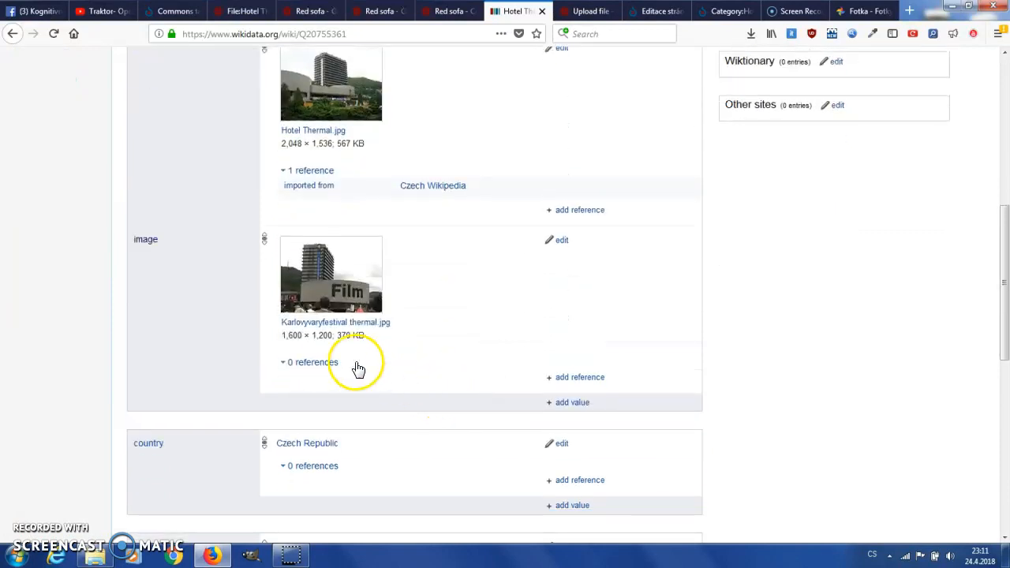
click(573, 402)
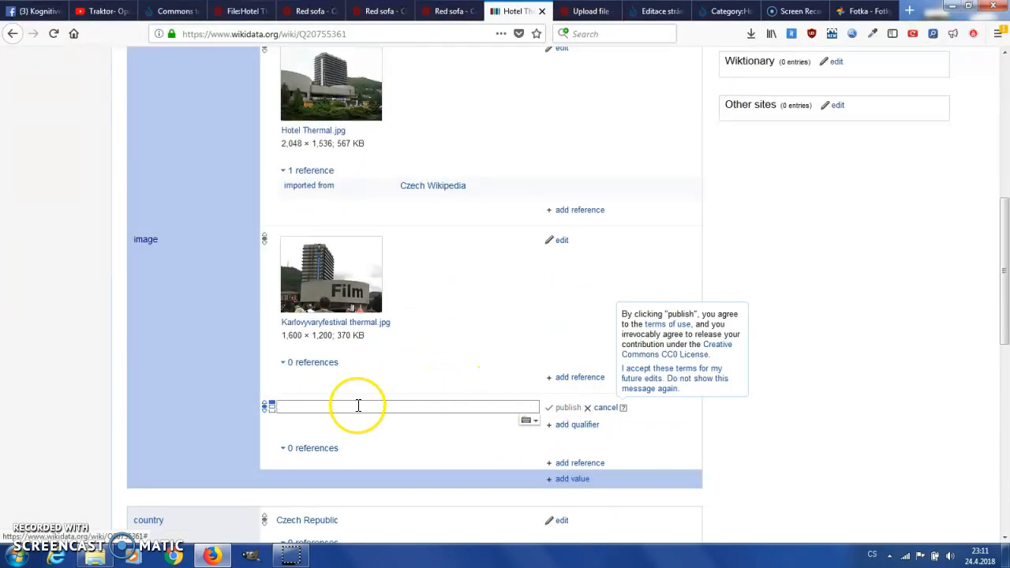
scroll(439, 397, down, 1)
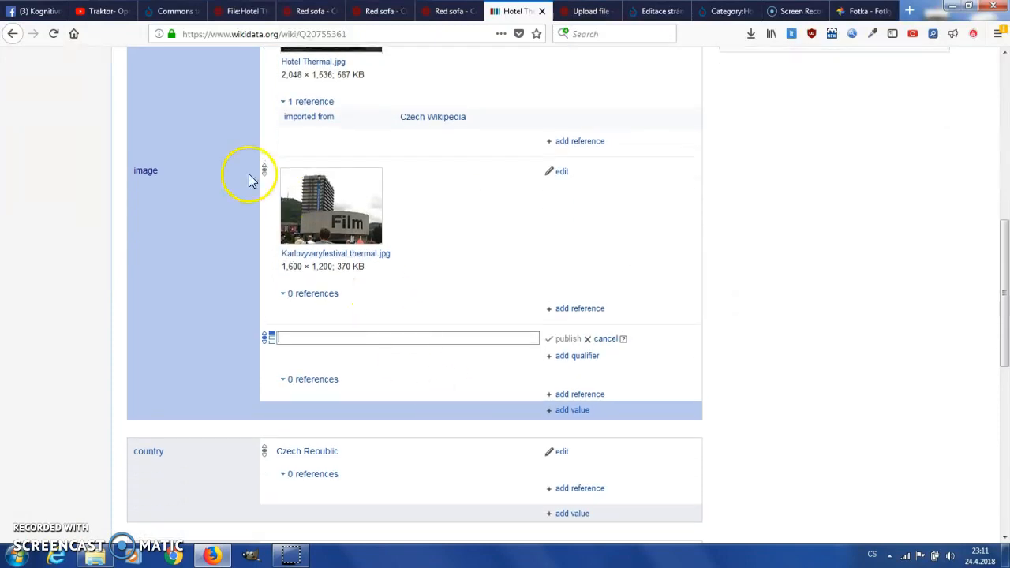
scroll(236, 205, up, 5)
scroll(187, 228, down, 2)
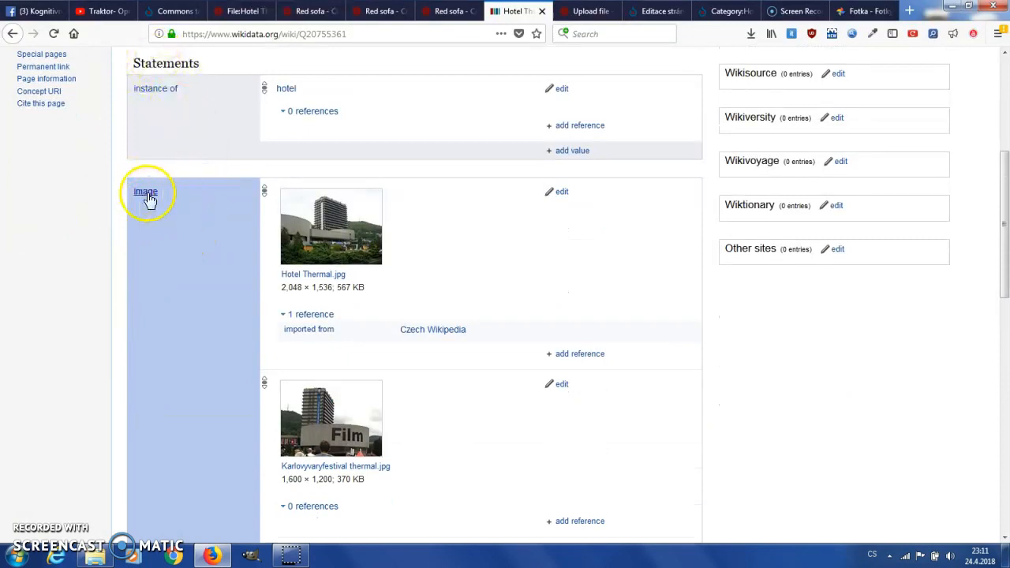
scroll(371, 266, up, 4)
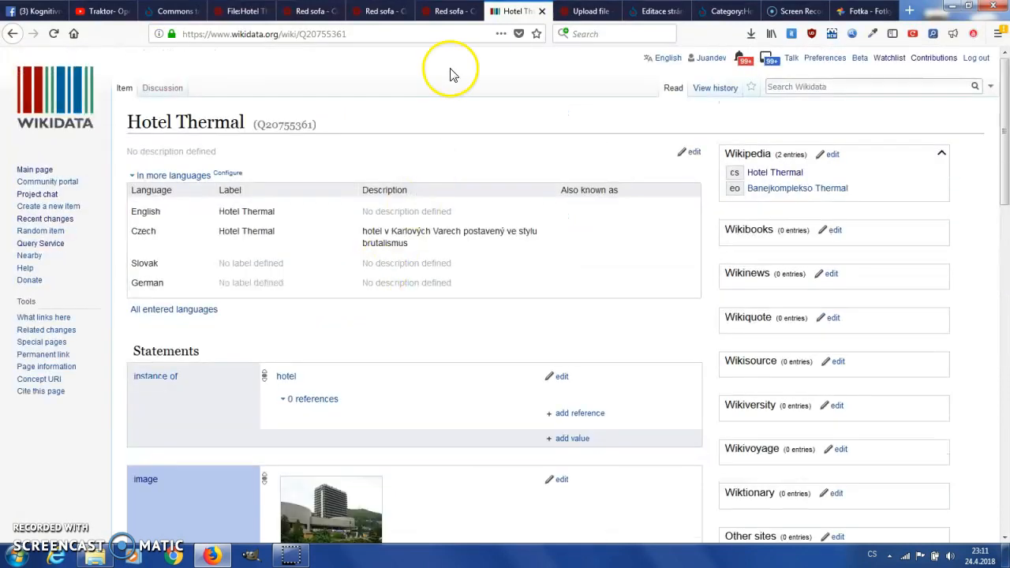
On MediaInfo:M286, replace the unsaved statement's property with "image" and save "Karlovyvaryfestival thermal.jpg" as its value
click(380, 11)
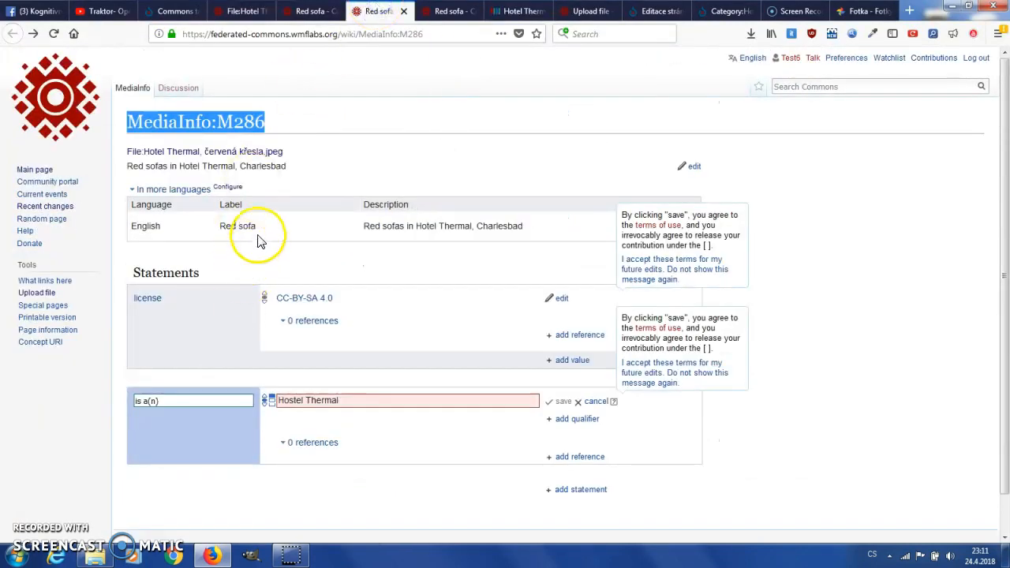
click(168, 401)
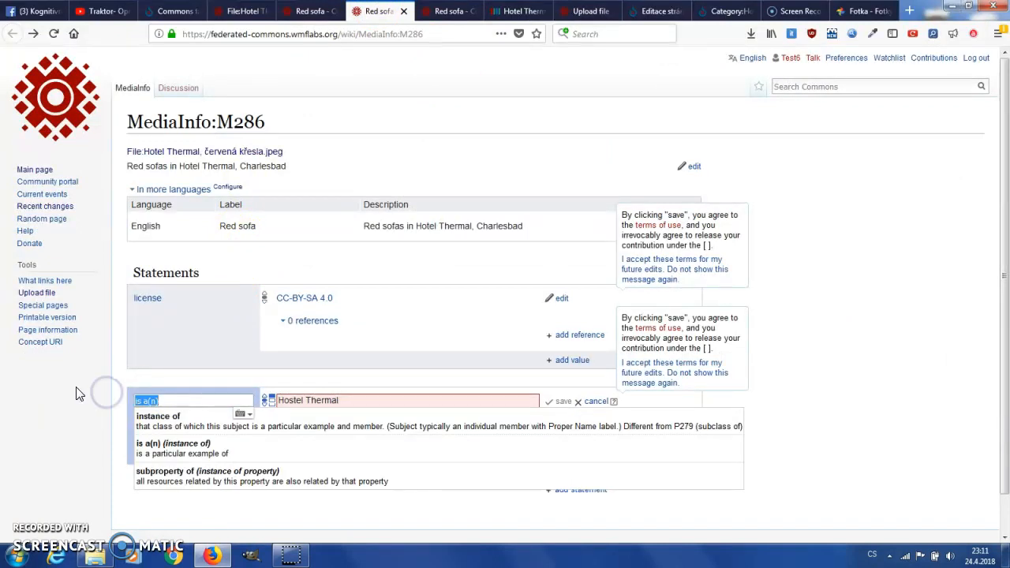
text(image)
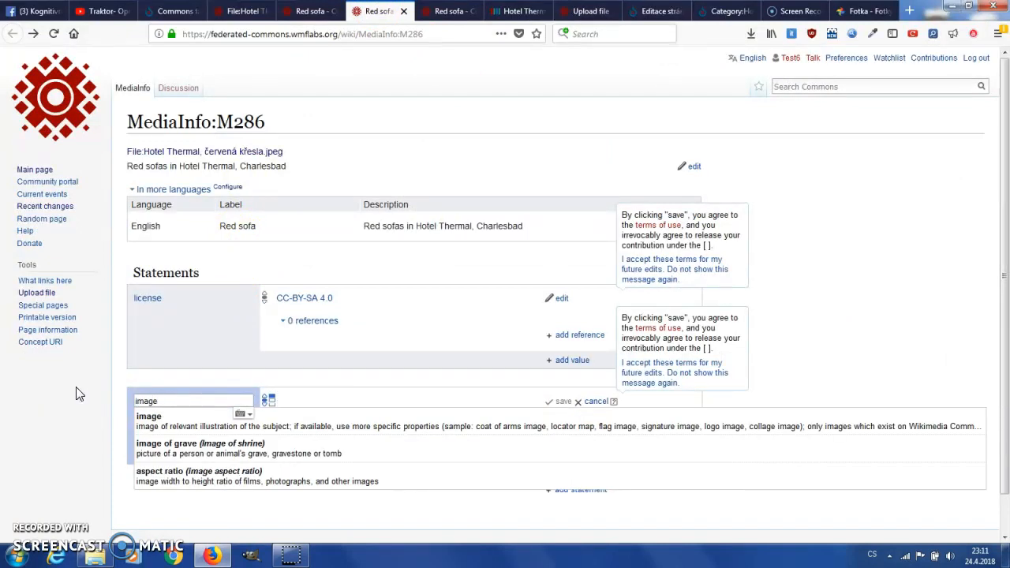
click(222, 428)
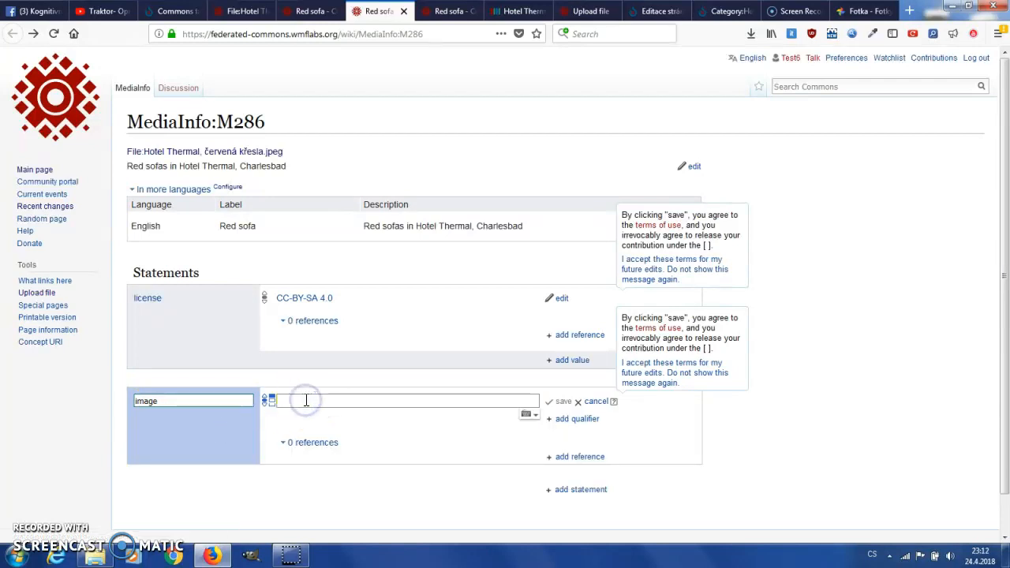
click(386, 423)
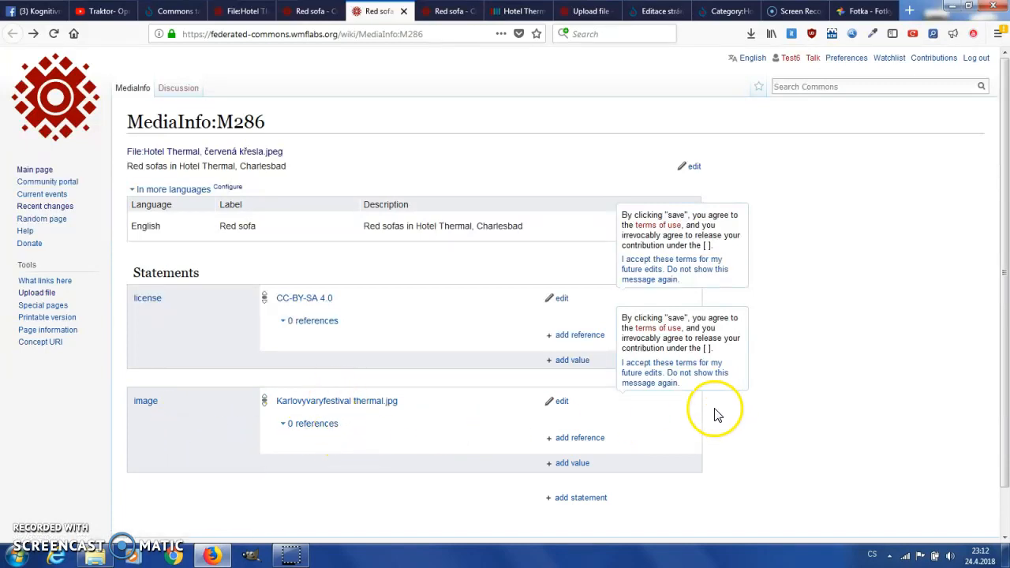
Dismiss both leftover terms-of-use notices on the MediaInfo:M286 page by accepting the terms for future edits
click(659, 428)
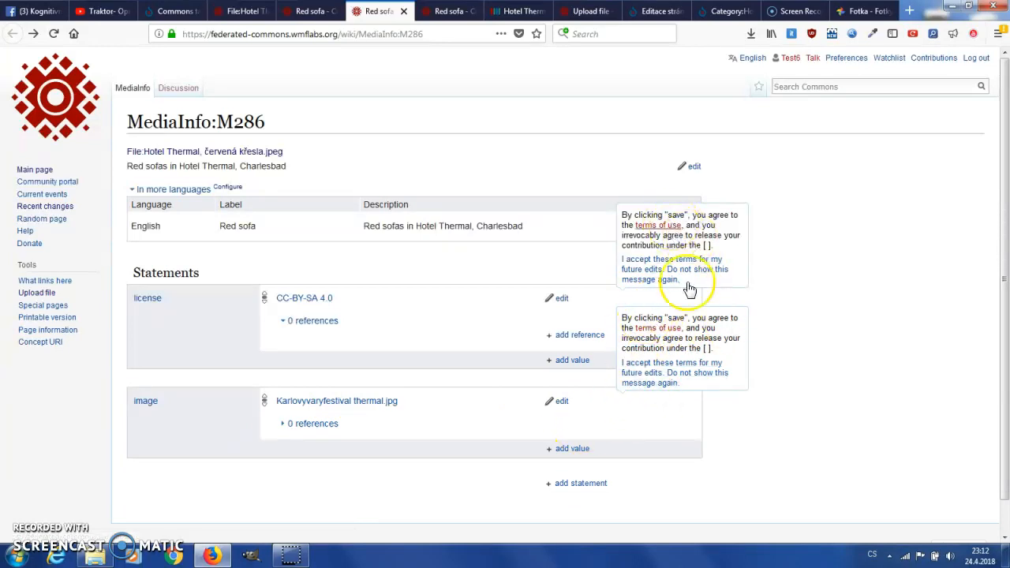
click(658, 273)
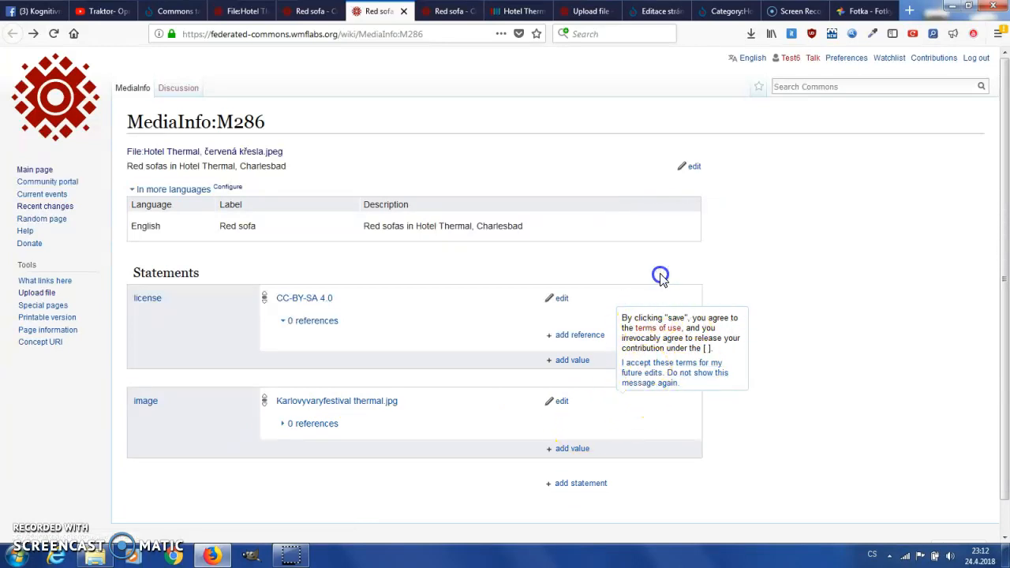
click(651, 377)
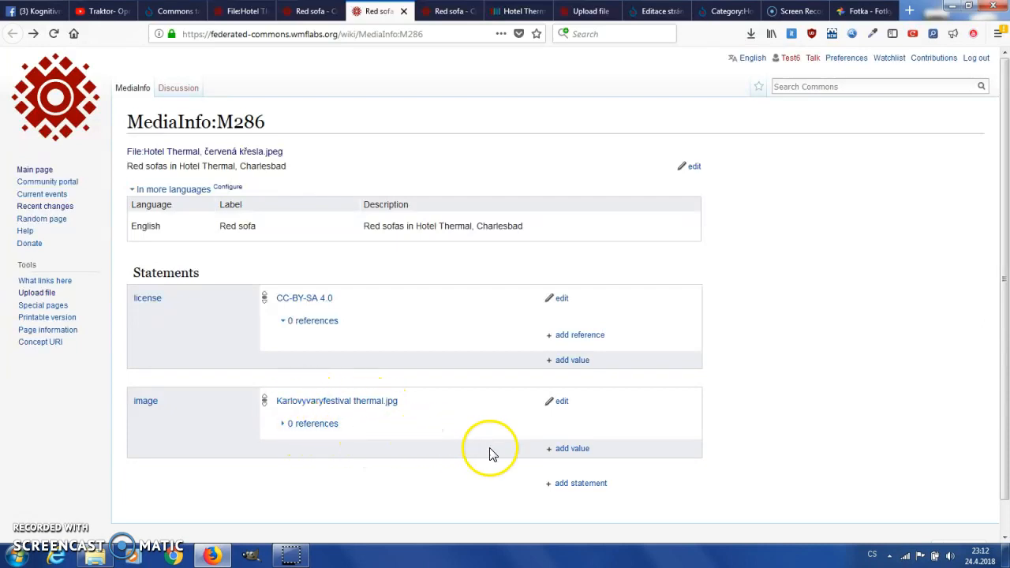
Try to save "Hotel Thermal, červená křesla.jpeg" as a second image value on MediaInfo:M286, and cancel the entry
click(574, 450)
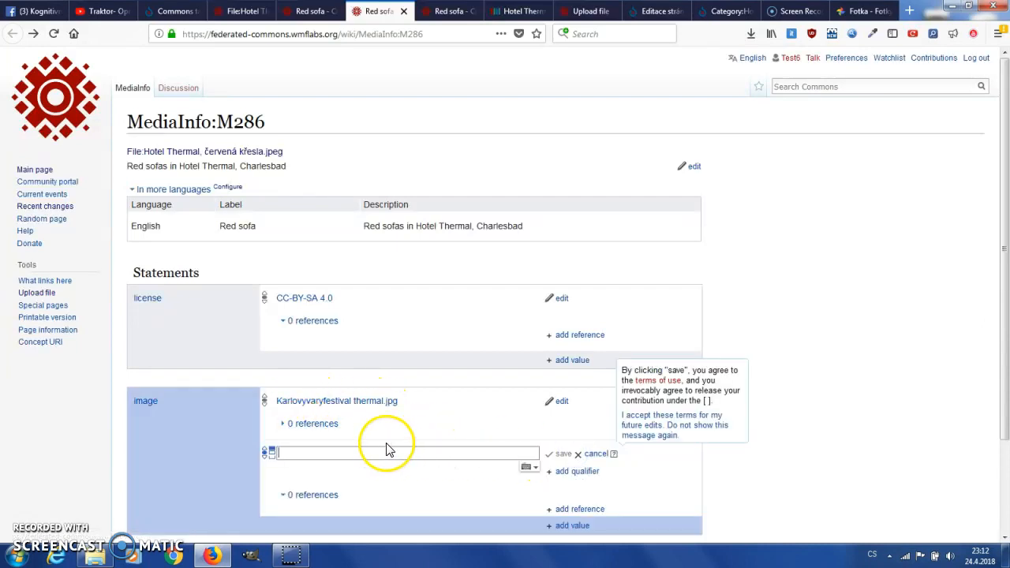
drag(286, 152, 168, 152)
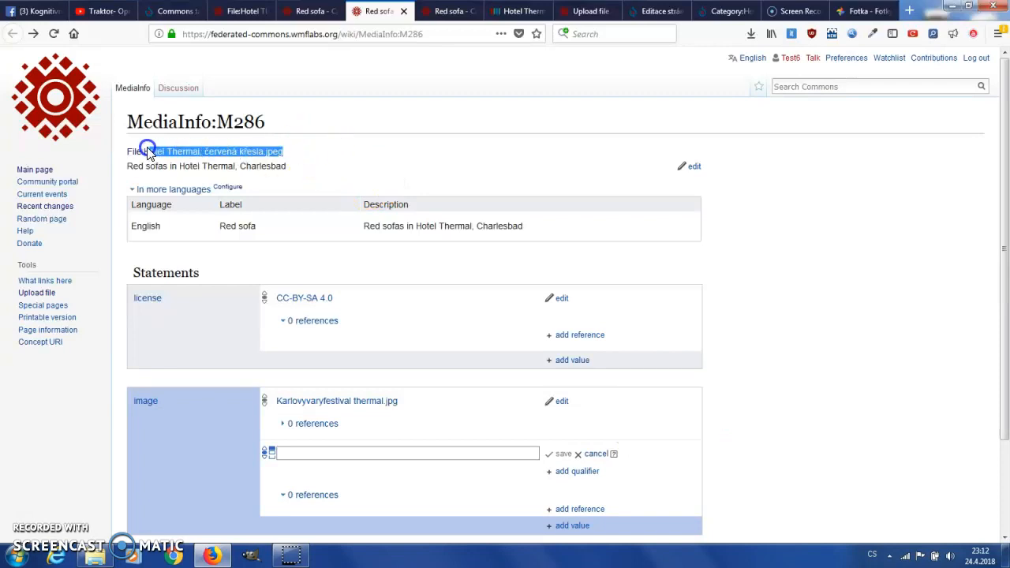
click(309, 455)
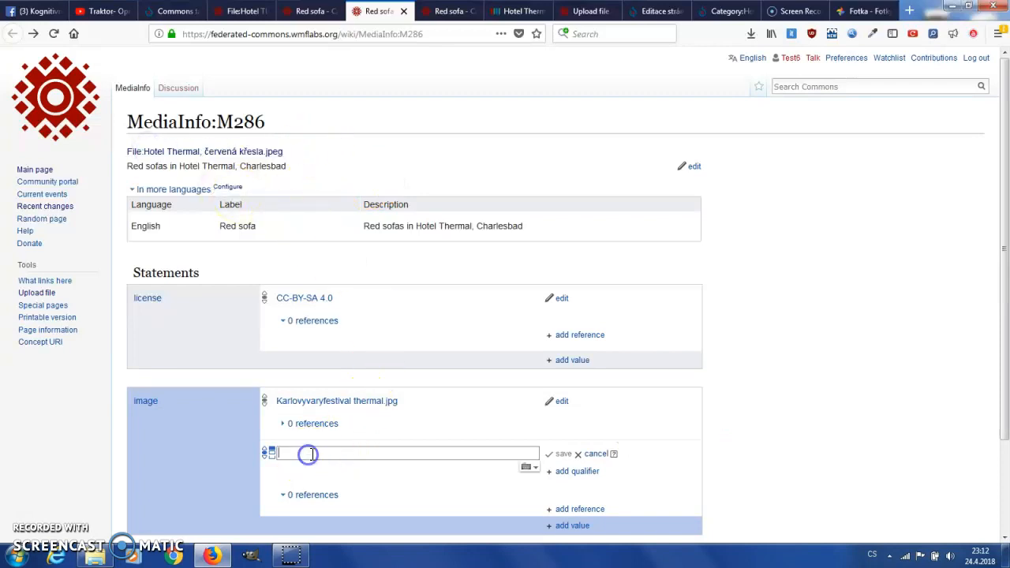
scroll(406, 394, down, 3)
click(563, 344)
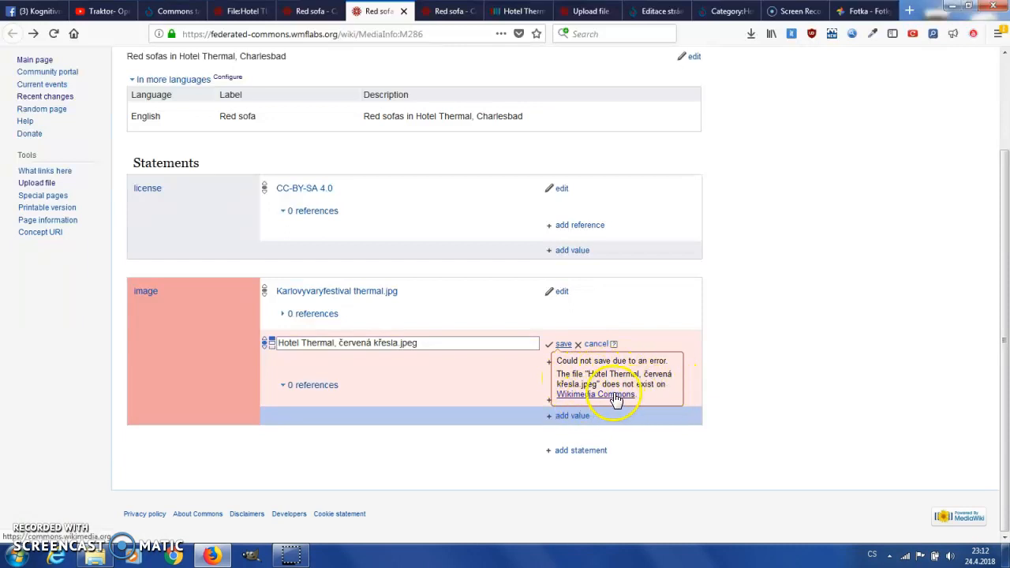
click(703, 302)
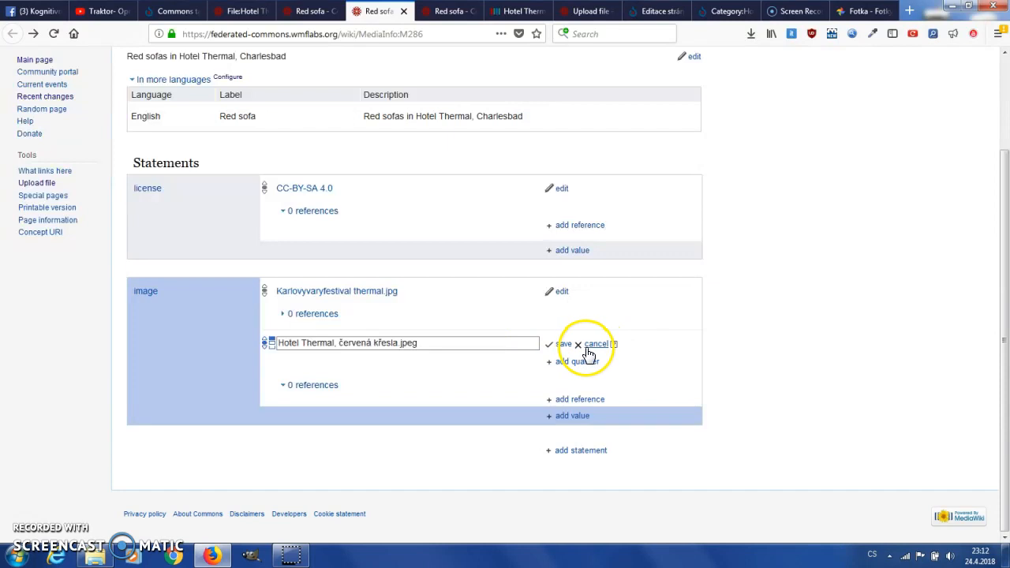
click(597, 345)
Copy the file name "LÁZENSKÝ Hotel und Thermalbad.jpg" from the Hotel Thermal category on Wikimedia Commons and return to MediaInfo:M286
click(729, 11)
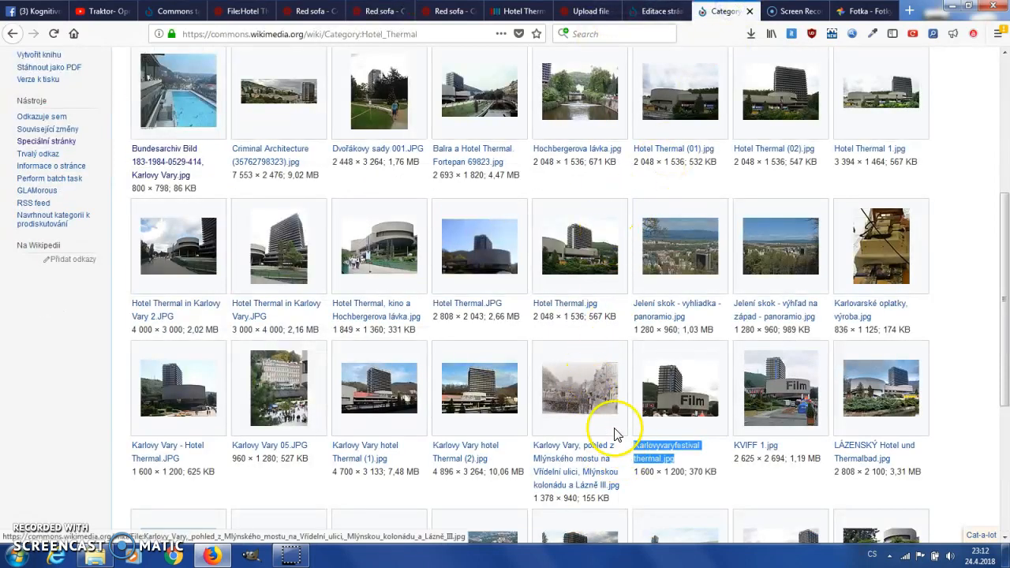
drag(905, 465, 836, 446)
key(ctrl+c)
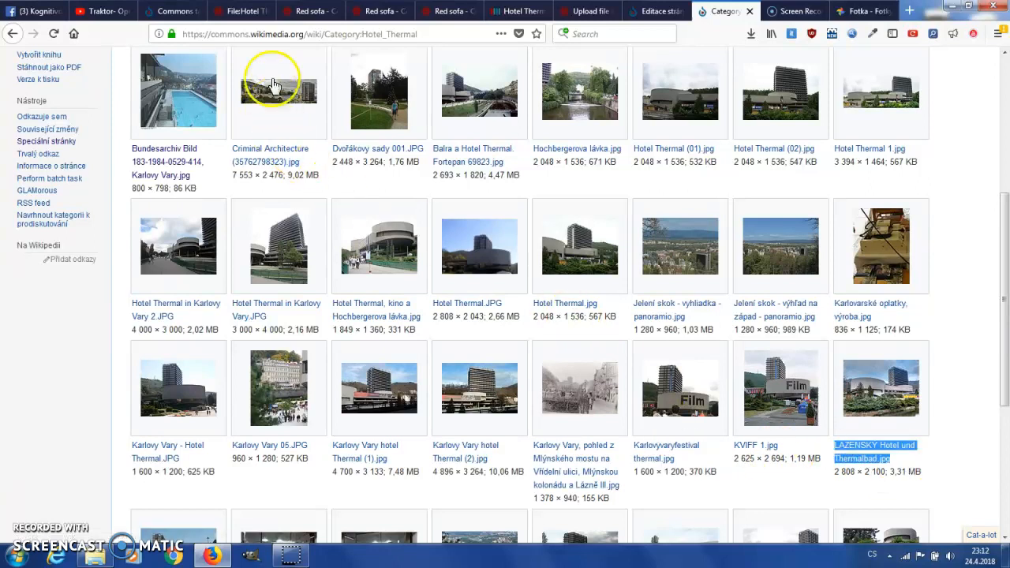
click(302, 11)
click(377, 11)
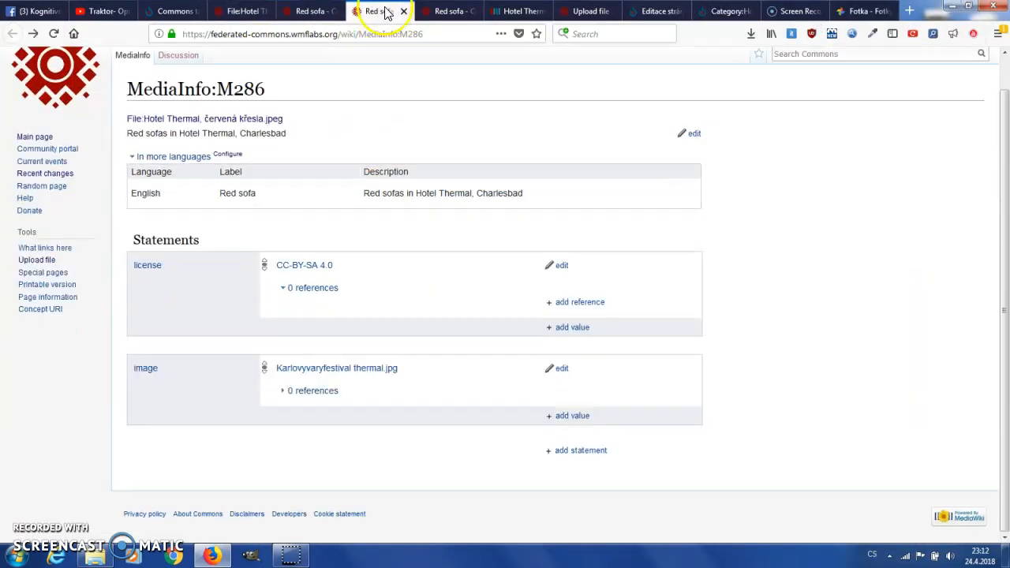
Add "LÁZENSKÝ Hotel und Thermalbad.jpg" as a second image value on MediaInfo:M286 and save it
click(570, 416)
click(327, 419)
key(ctrl+v)
click(403, 444)
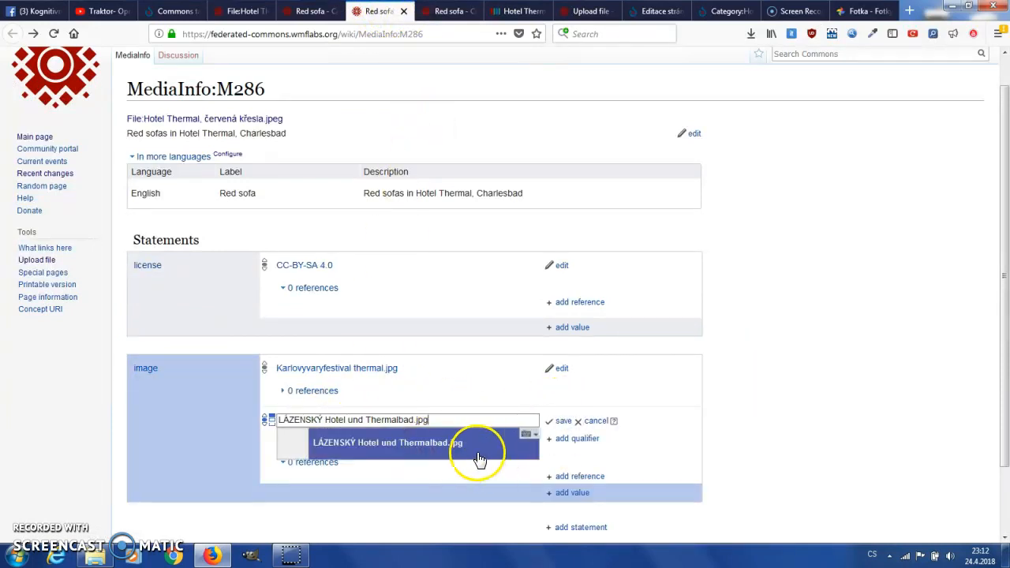
click(563, 423)
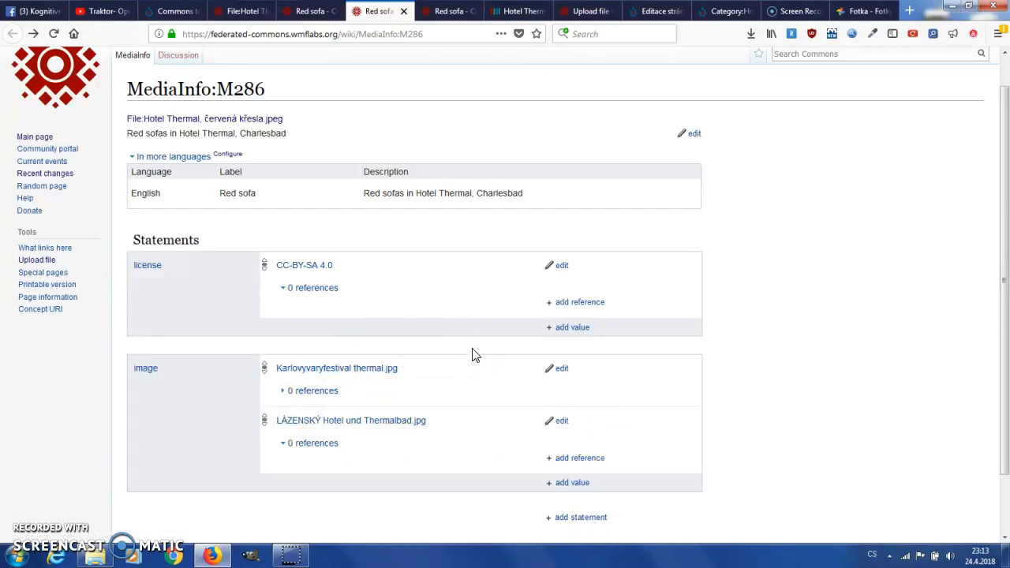
Review the image statement on MediaInfo:M286, and reload the other open Red sofa page to check its statements
scroll(426, 217, down, 2)
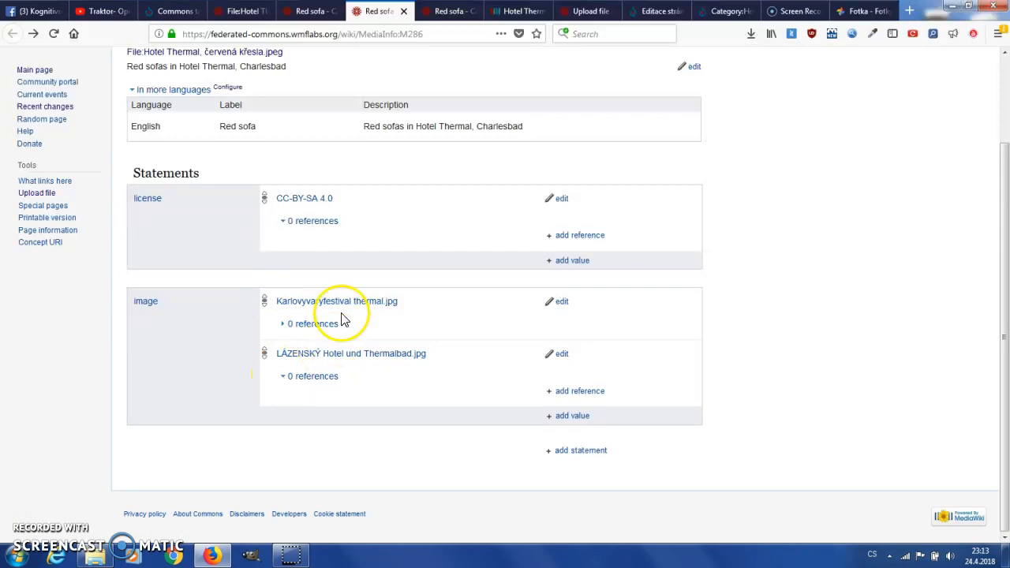
scroll(339, 316, up, 3)
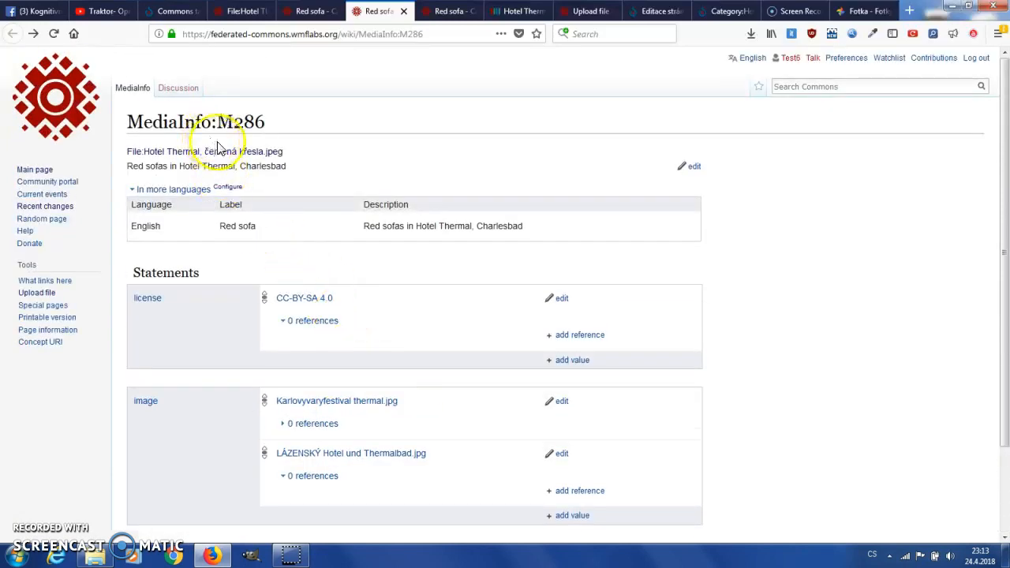
click(311, 11)
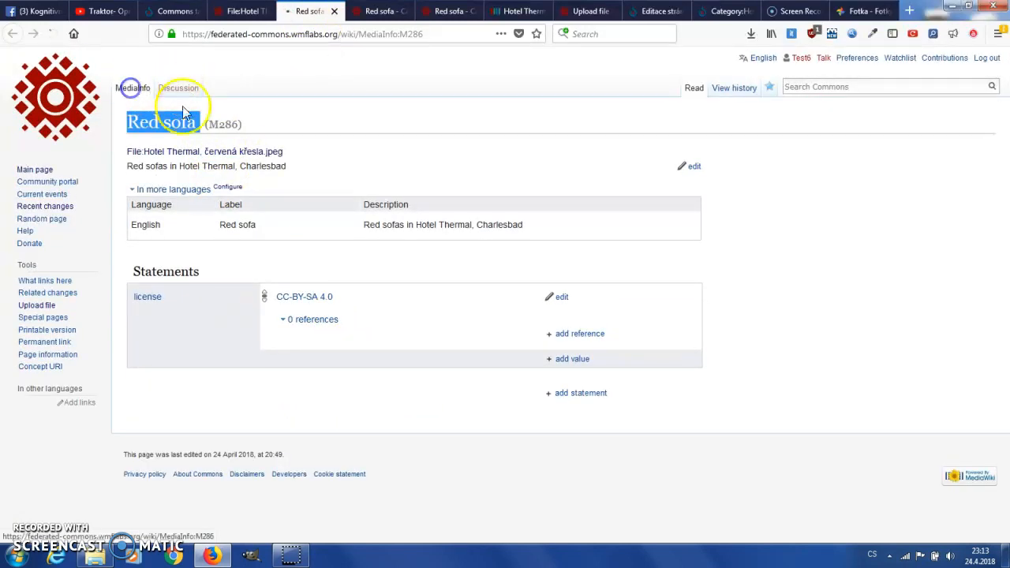
key(F5)
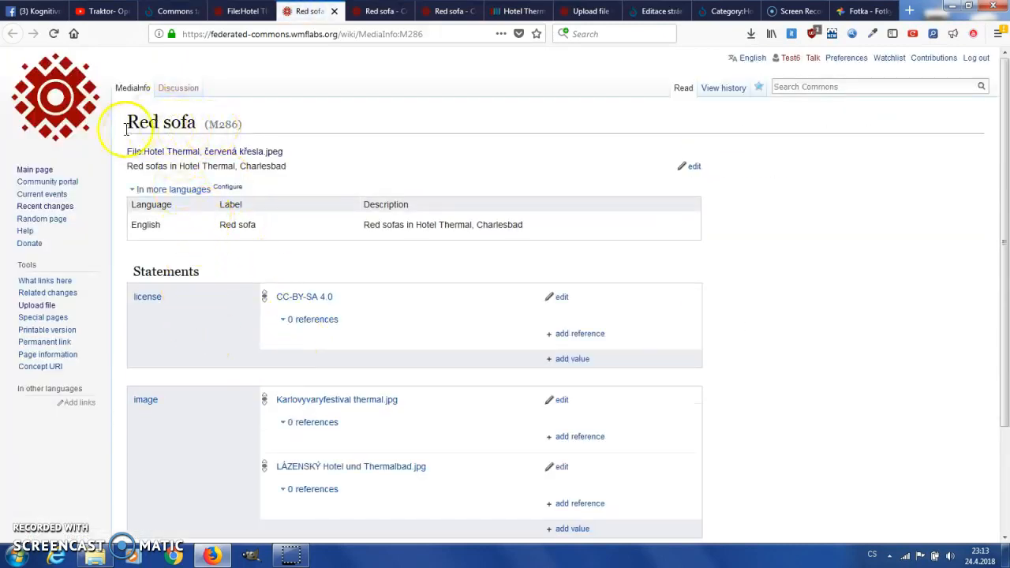
scroll(278, 208, down, 2)
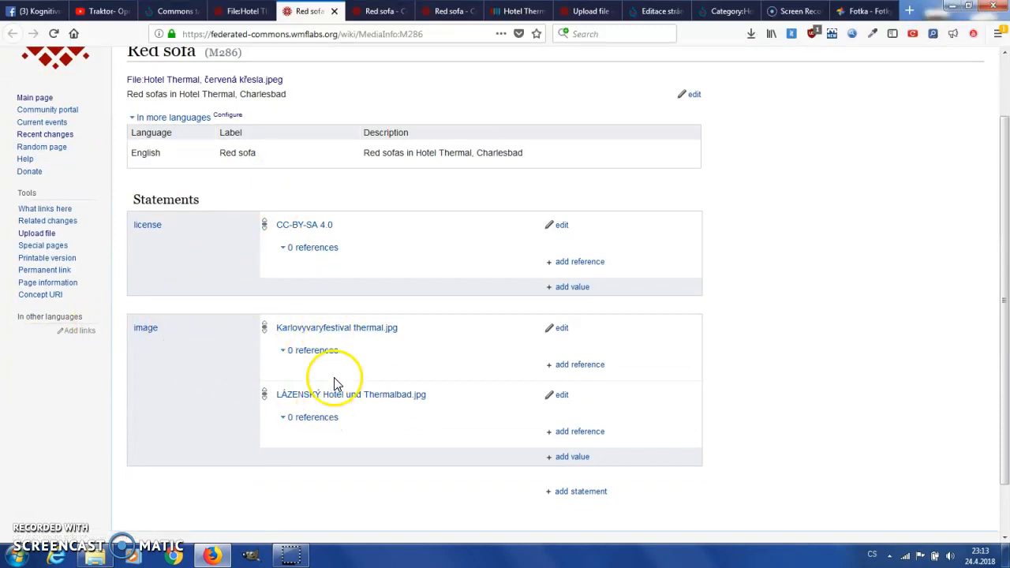
scroll(360, 293, up, 2)
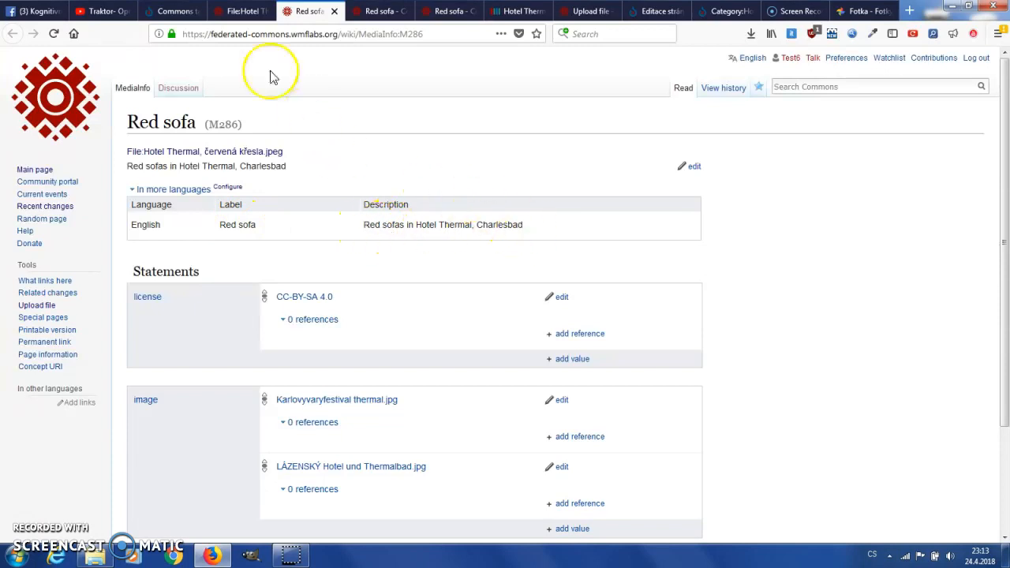
Compare the summary on the file page "Hotel Thermal, červená křesla.jpeg" with the open Red sofa MediaInfo pages
click(244, 11)
scroll(252, 189, up, 5)
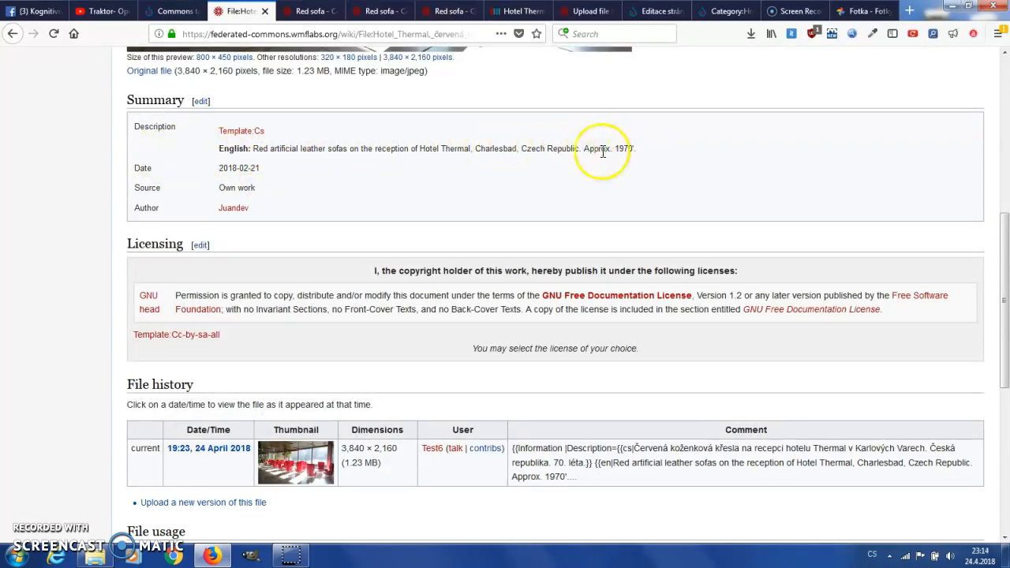
click(311, 11)
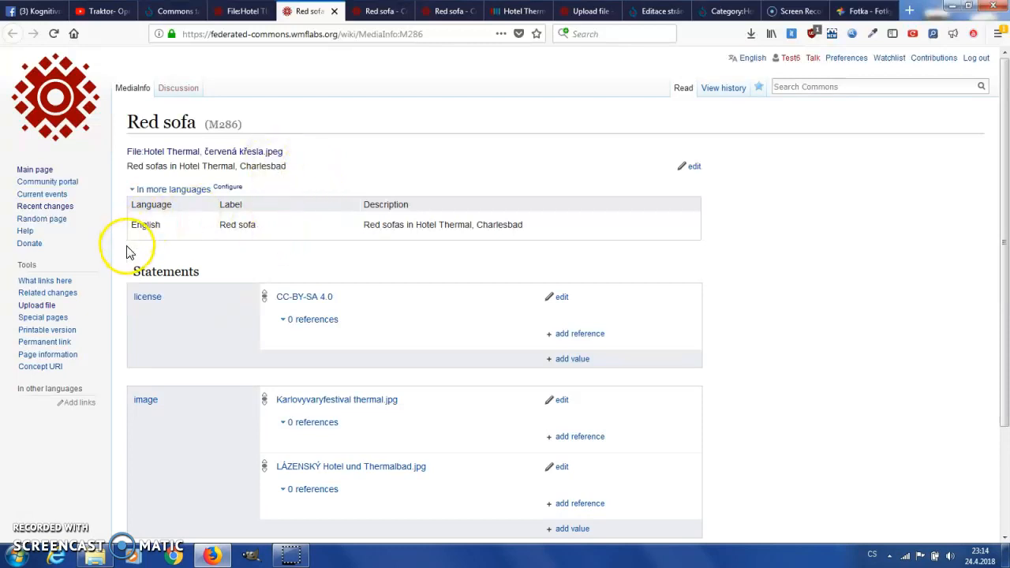
click(370, 11)
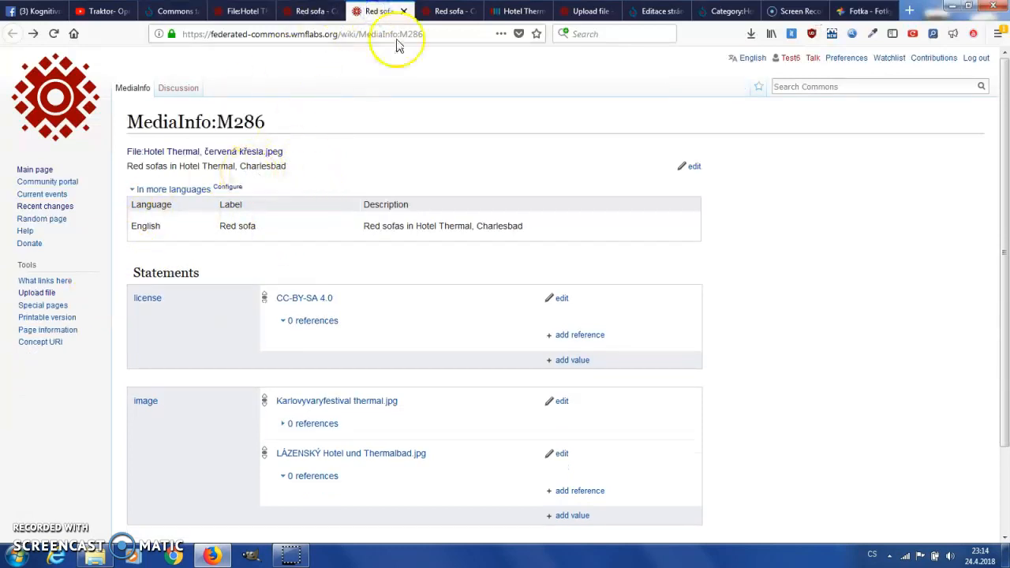
click(438, 11)
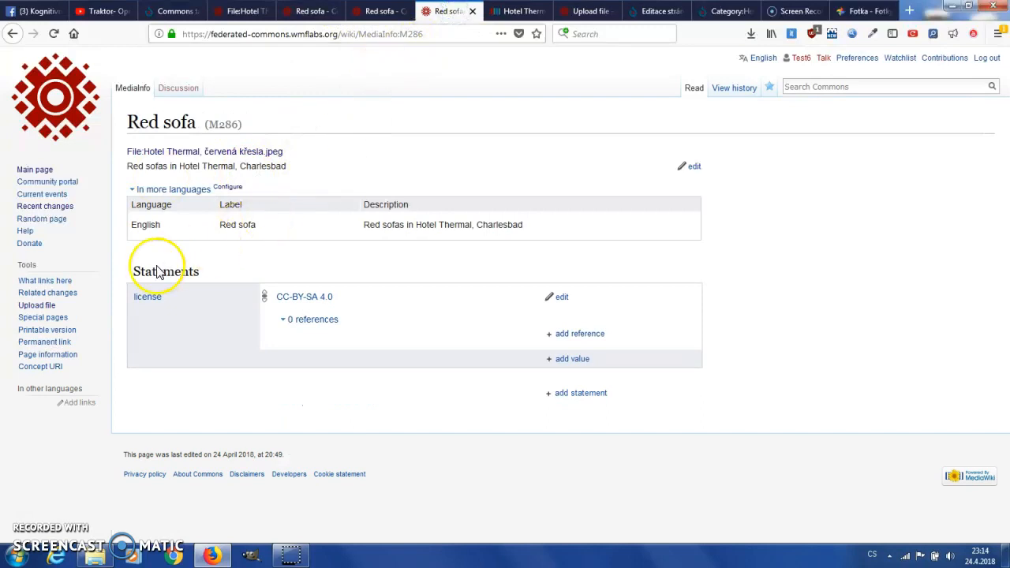
Switch to Google Photos and download the open dragon fruit photo, saving it as DSC_0402.JPG
click(862, 11)
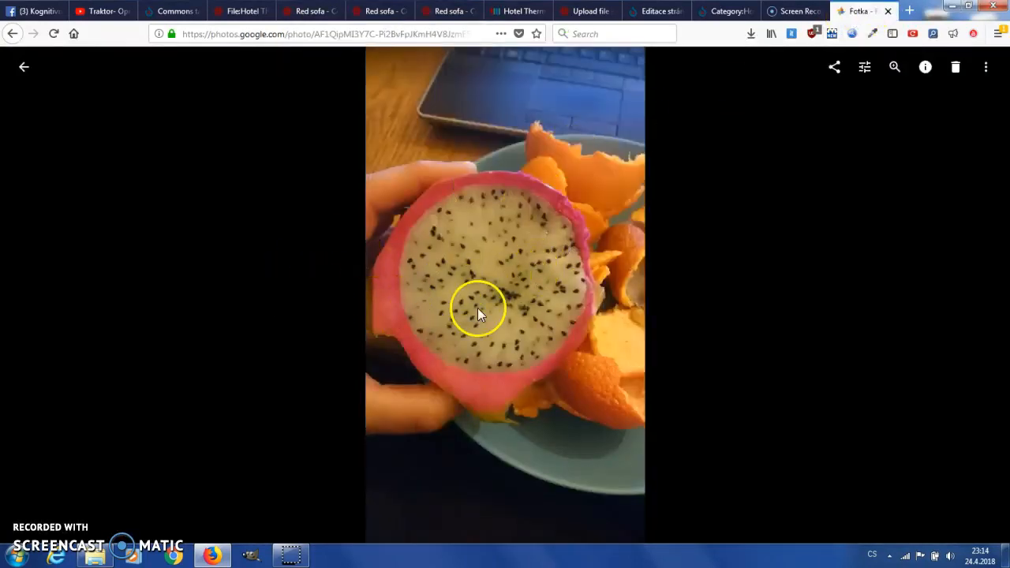
click(985, 67)
click(879, 101)
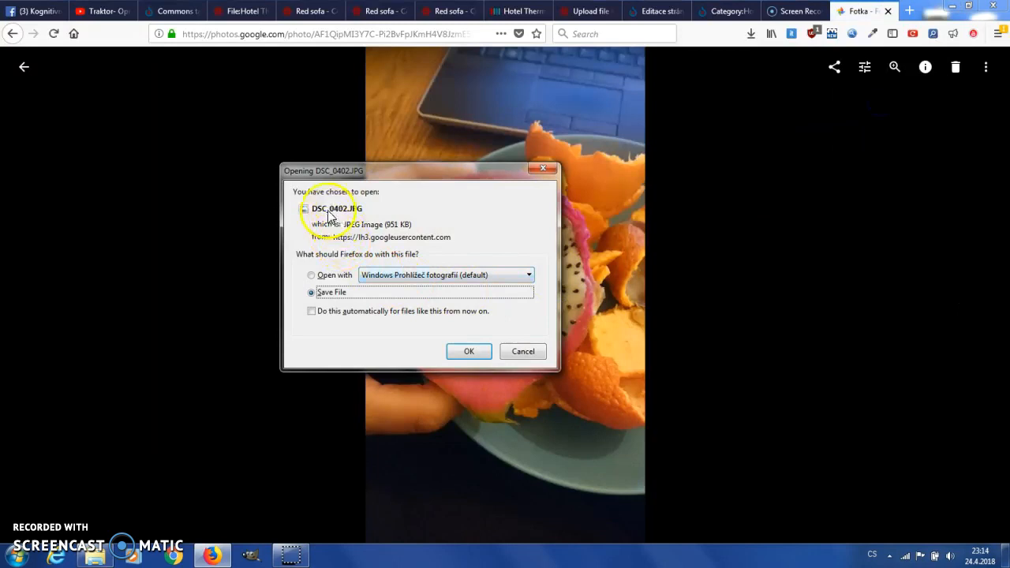
click(472, 351)
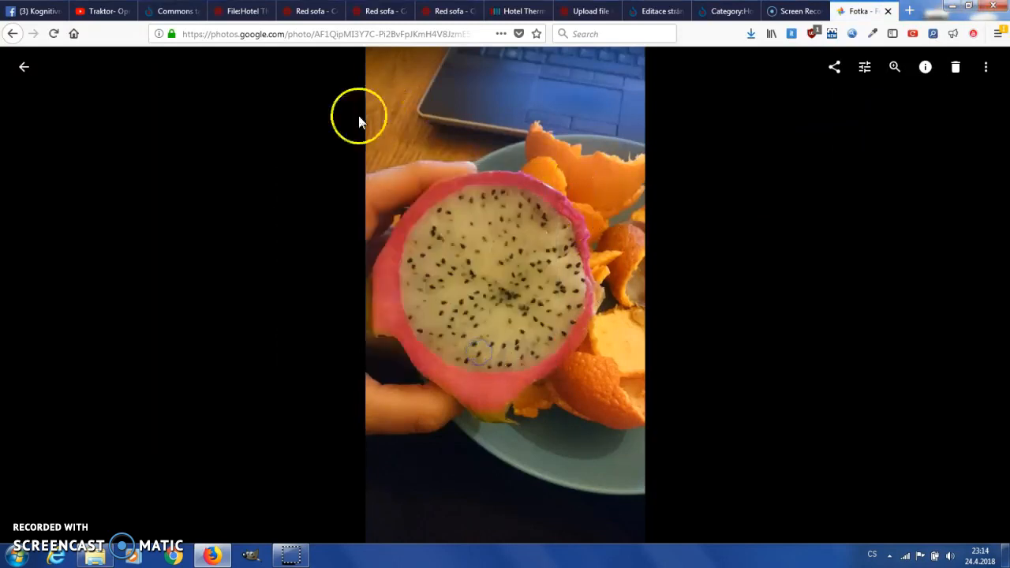
Open the Federated Commons upload form and choose DSC_0698.jpg from the Thermal folder as the source file
click(242, 15)
scroll(268, 90, up, 5)
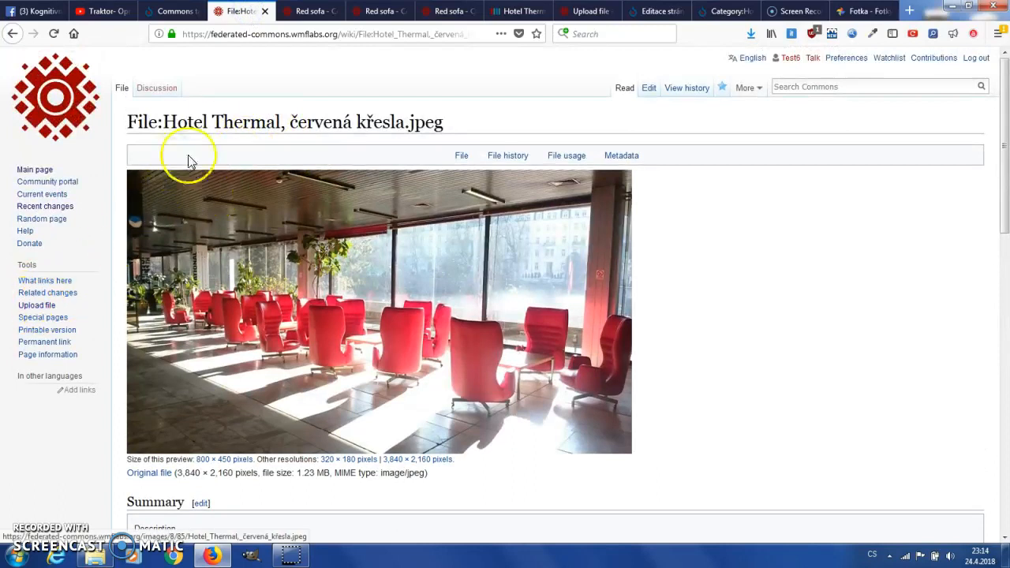
click(320, 13)
click(387, 13)
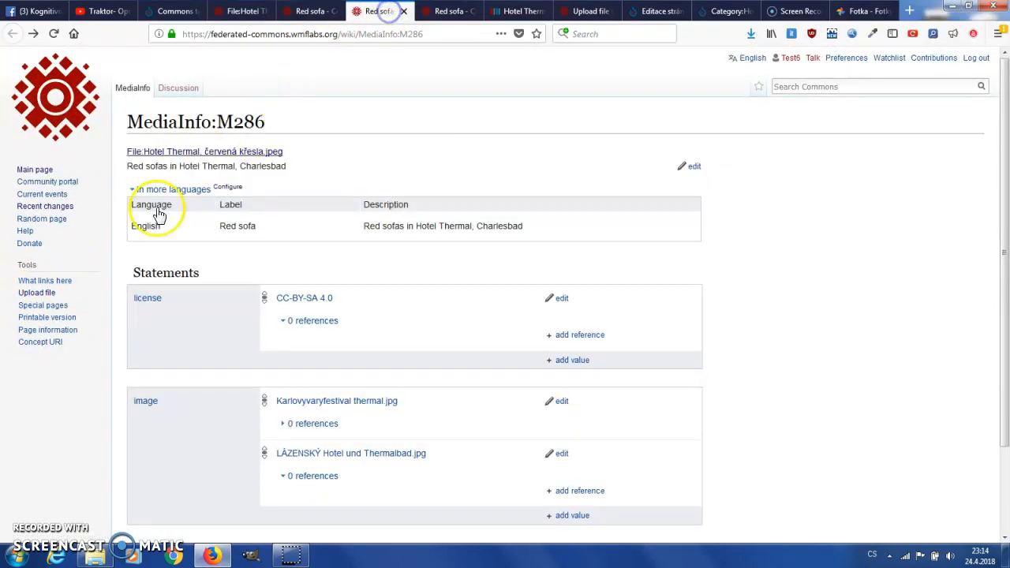
click(37, 293)
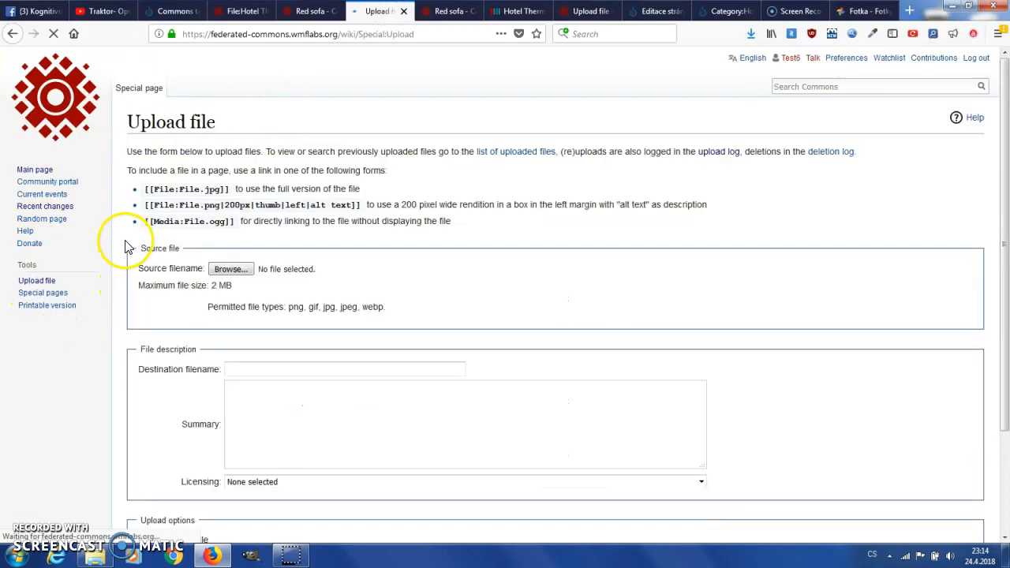
click(222, 269)
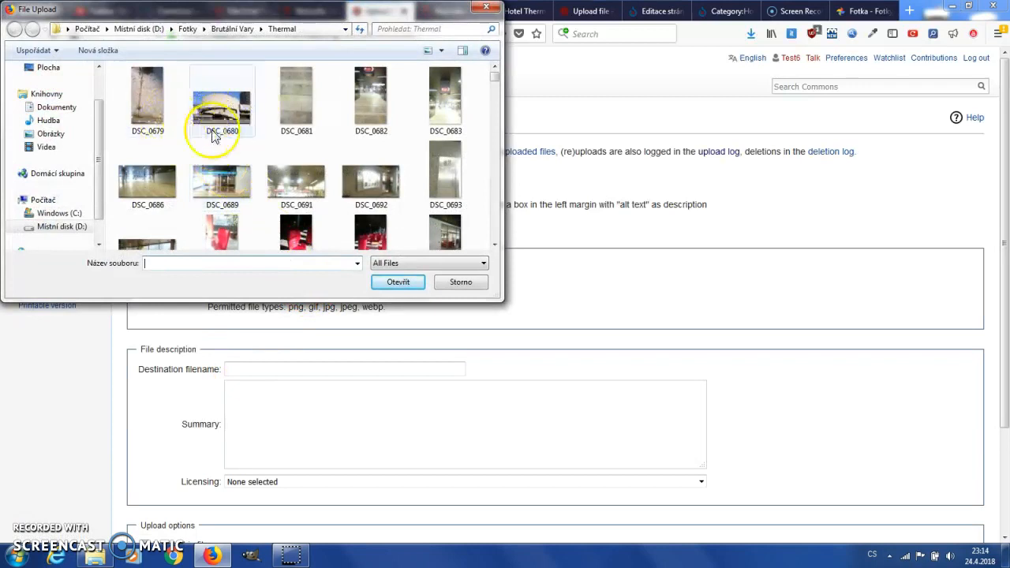
click(494, 244)
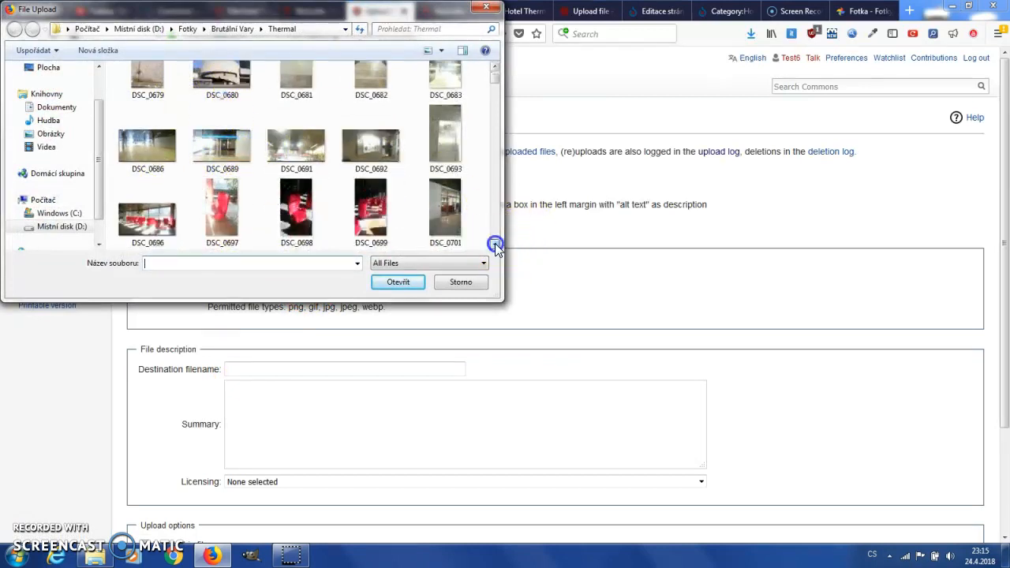
click(300, 209)
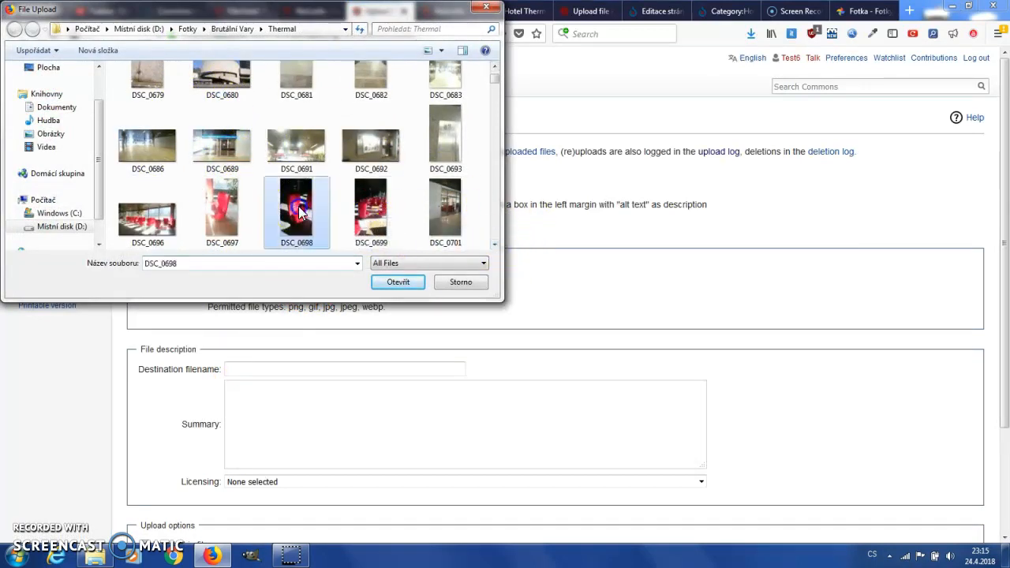
click(398, 283)
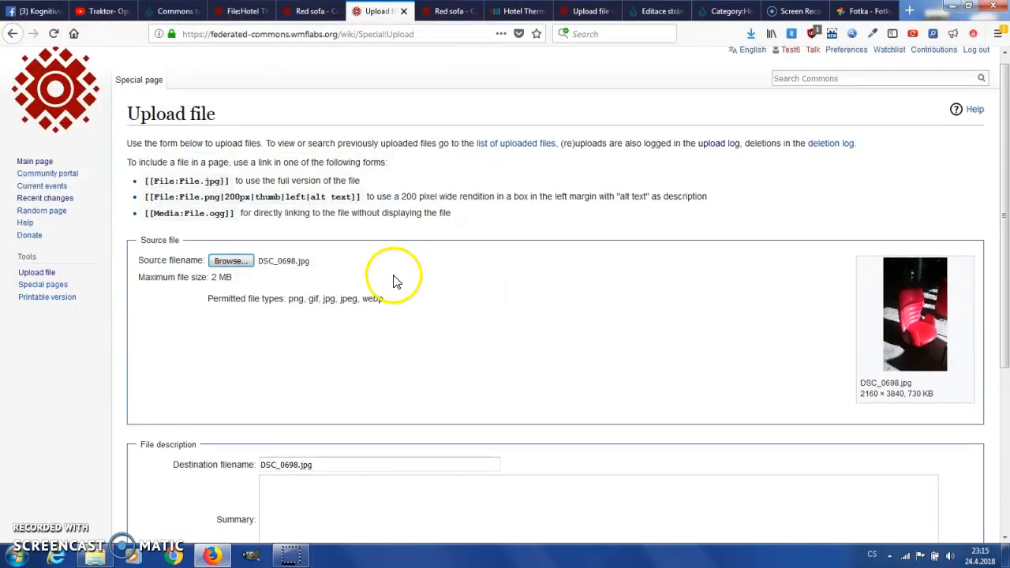
Describe the upload with the summary "Test file with red sofa 2" and the destination filename "Hotel Thermal, červené křeslo"
scroll(331, 368, down, 2)
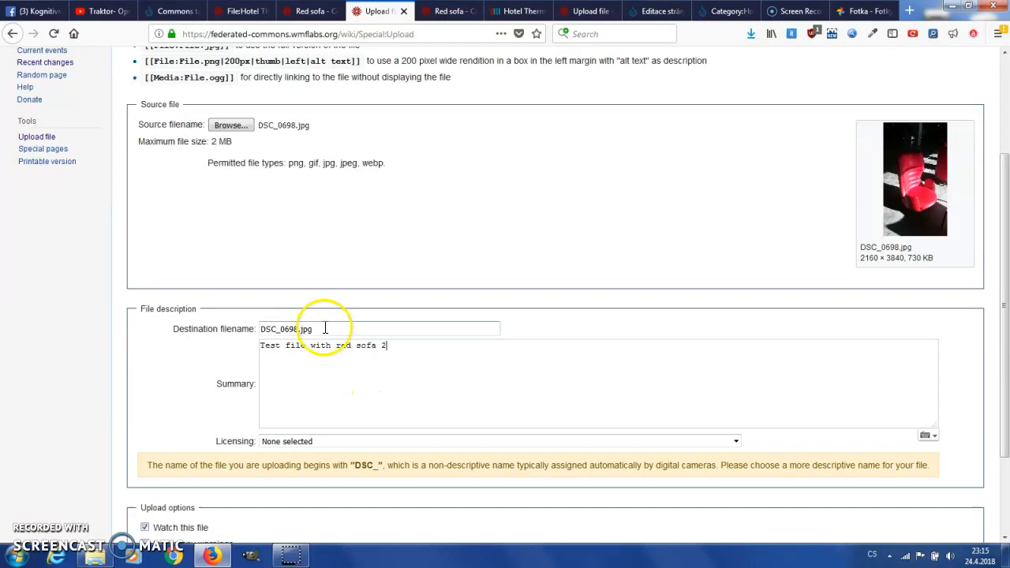
click(213, 318)
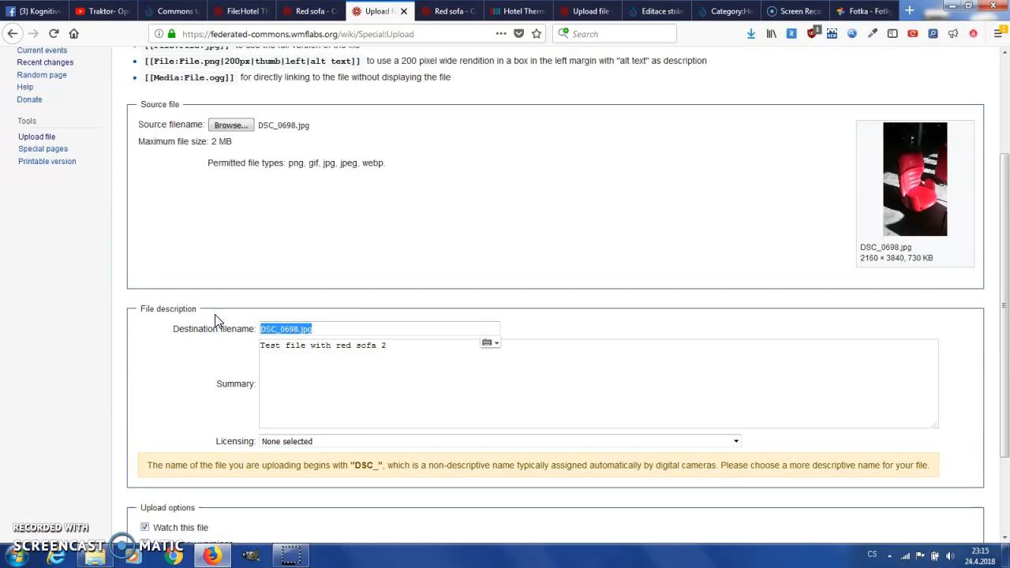
text(Hotel T)
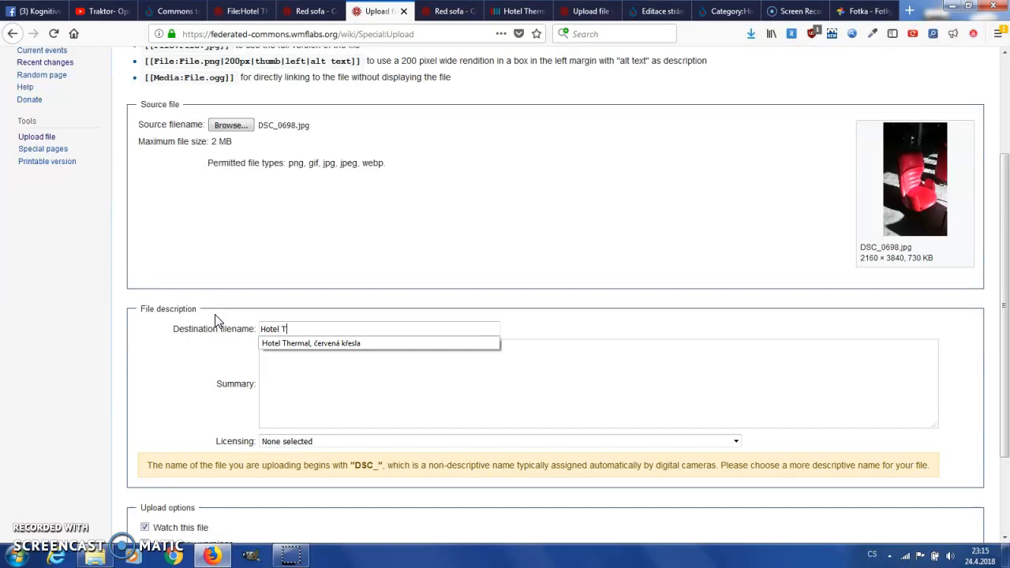
text(al,)
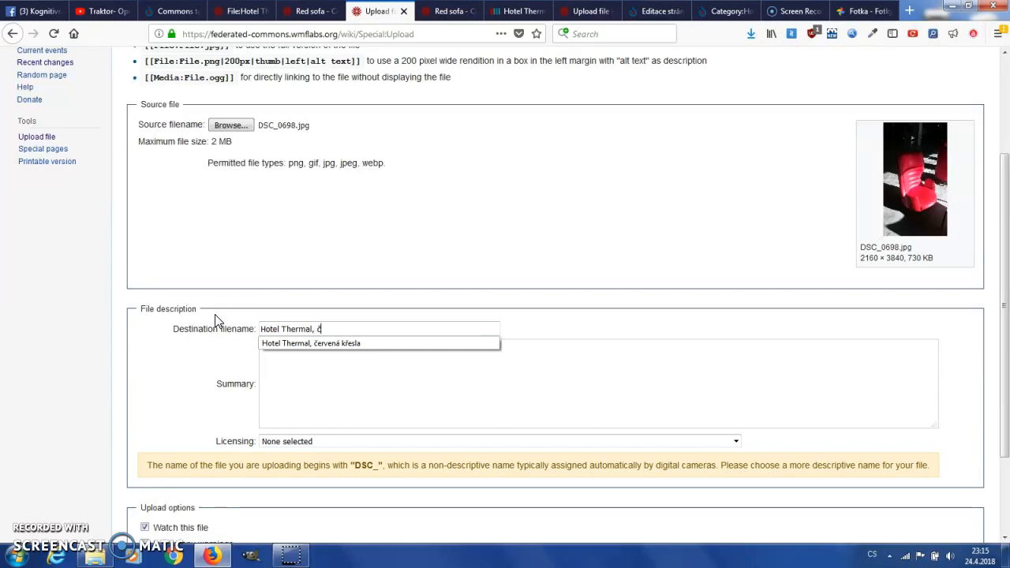
text( červené křeslo)
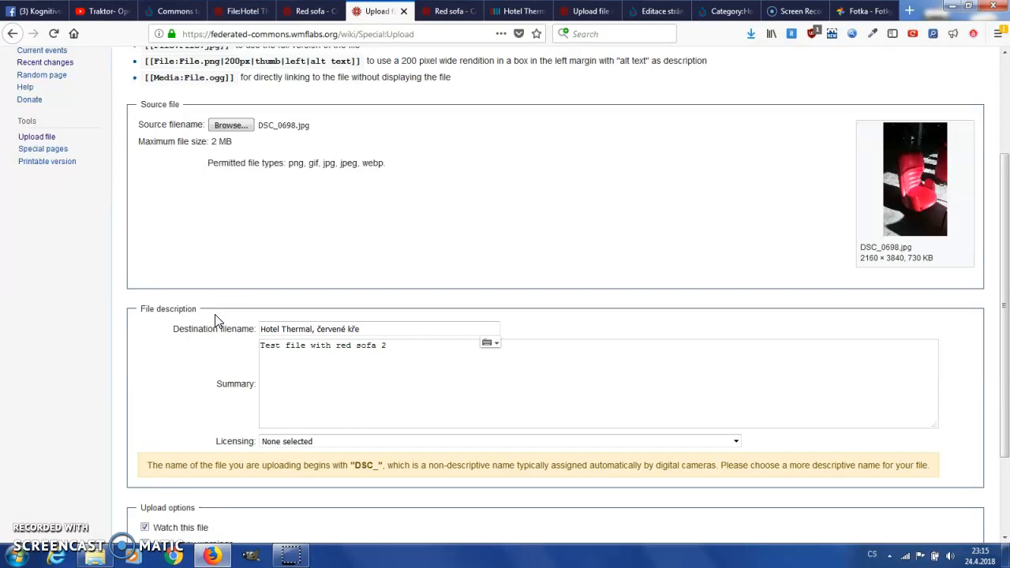
Submit the upload, and resubmit its file description with the filename "Hotel Thermal, červené křeslo.jpeg" to publish the file
click(301, 442)
click(55, 363)
scroll(151, 428, down, 2)
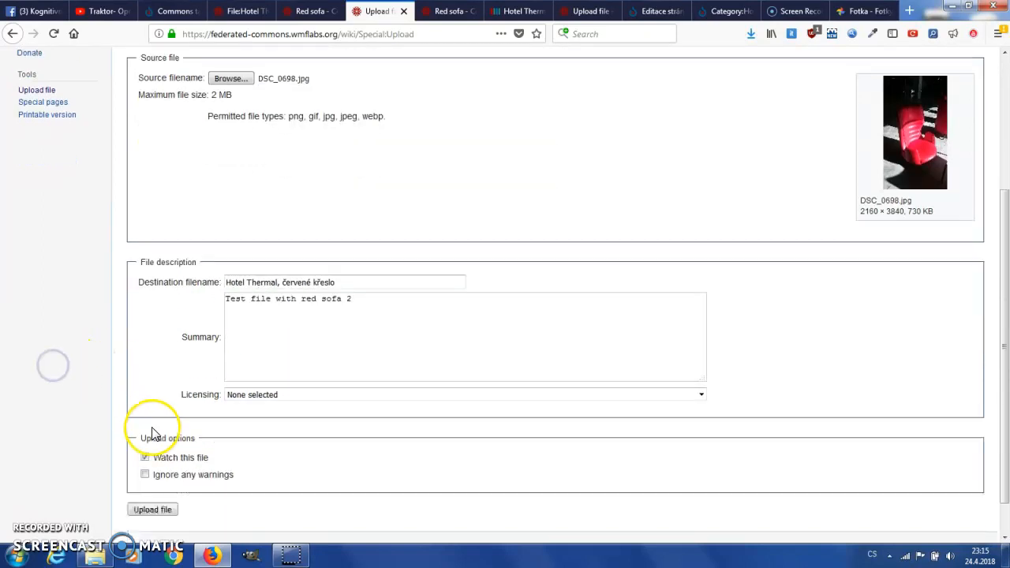
click(147, 471)
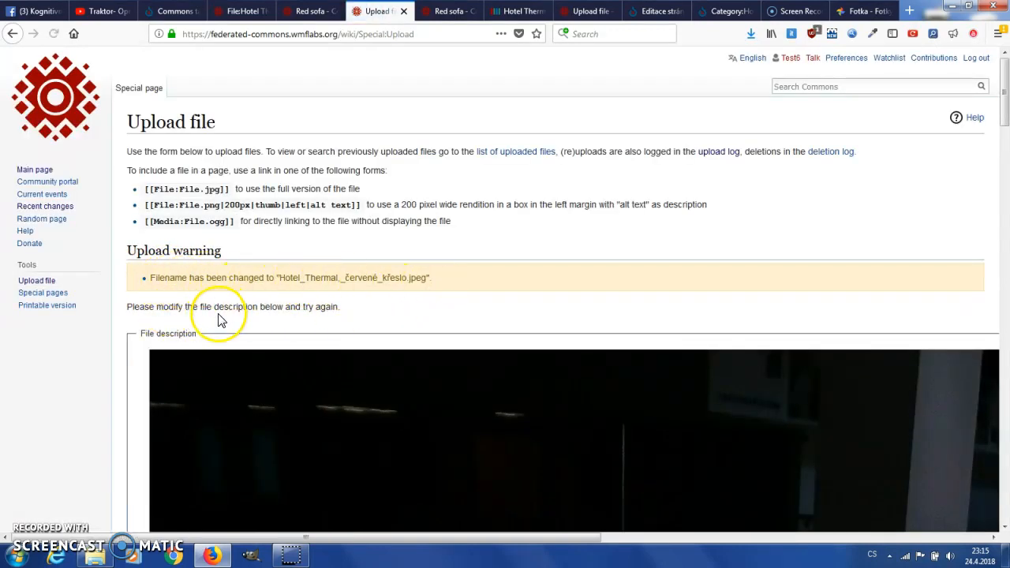
scroll(90, 344, down, 10)
scroll(94, 345, down, 15)
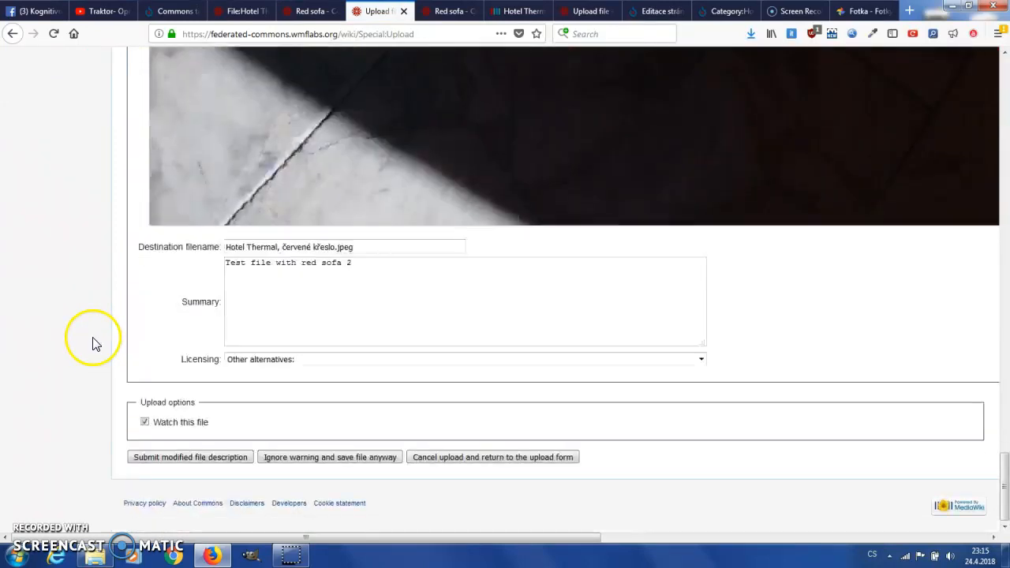
click(189, 458)
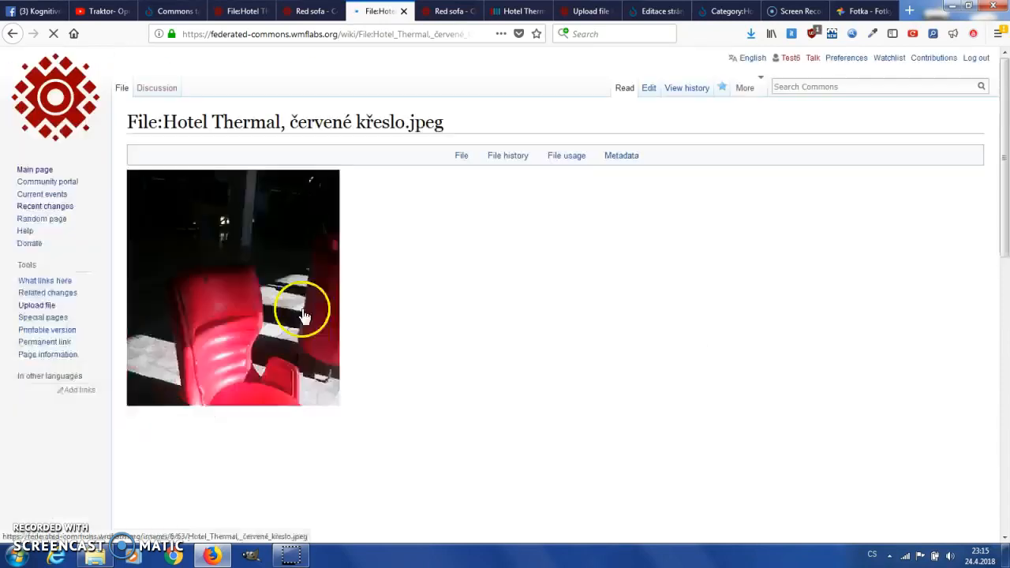
Open MediaInfo:M288 for the uploaded file and save the English label "Red sofa" with the description "red sofa test"
scroll(392, 308, down, 15)
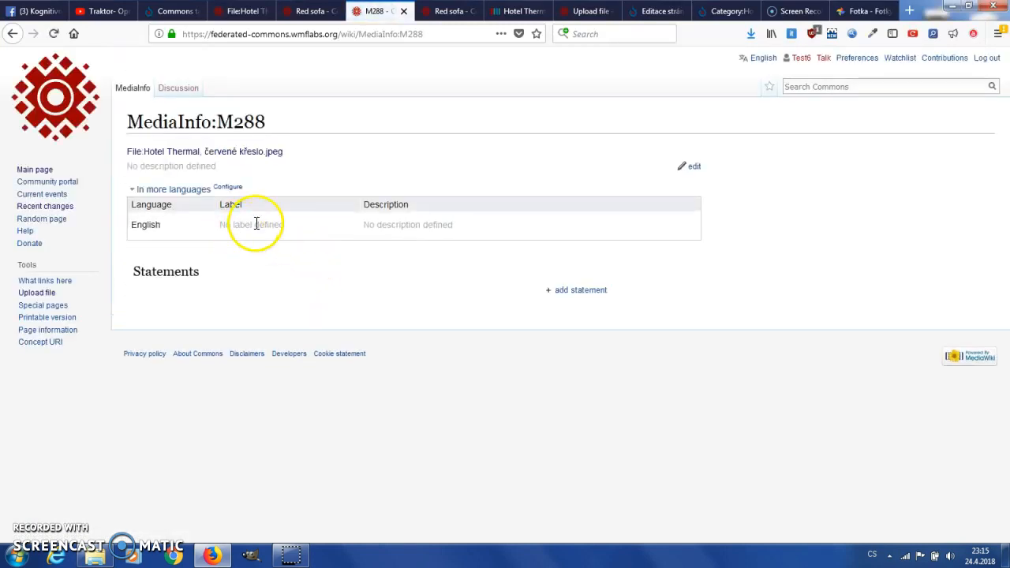
click(303, 11)
click(375, 11)
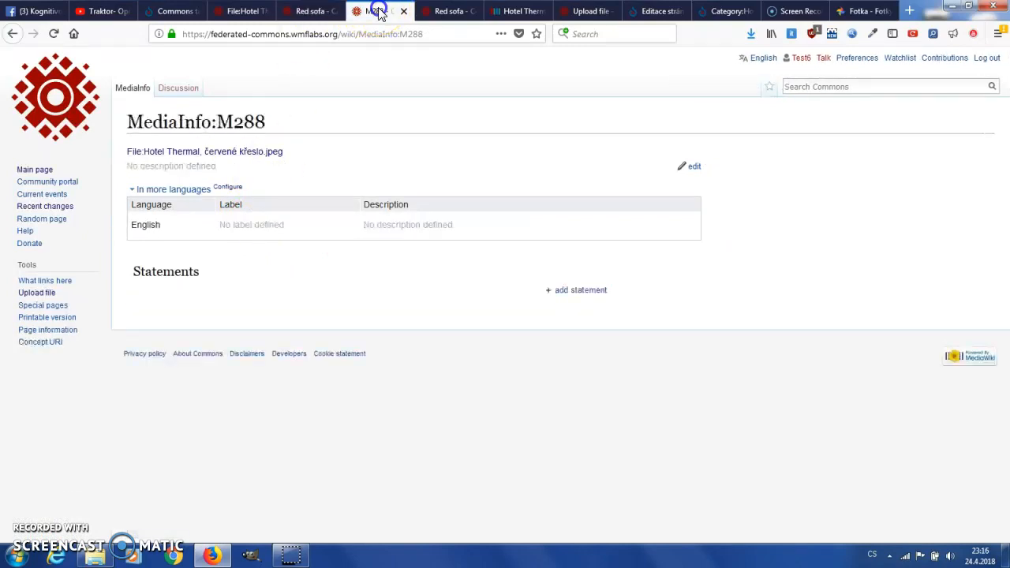
click(695, 167)
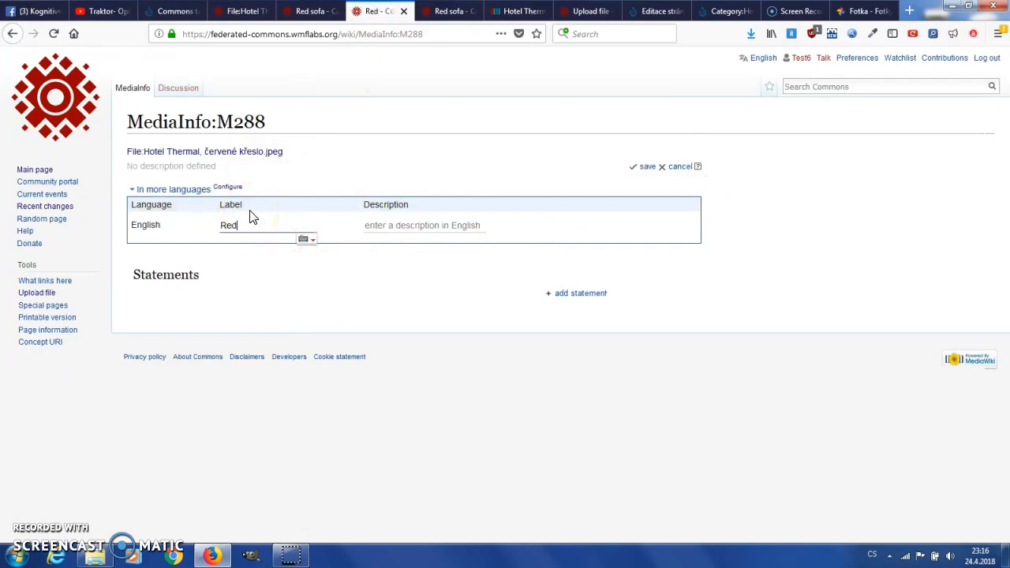
click(378, 224)
text(red sofa test)
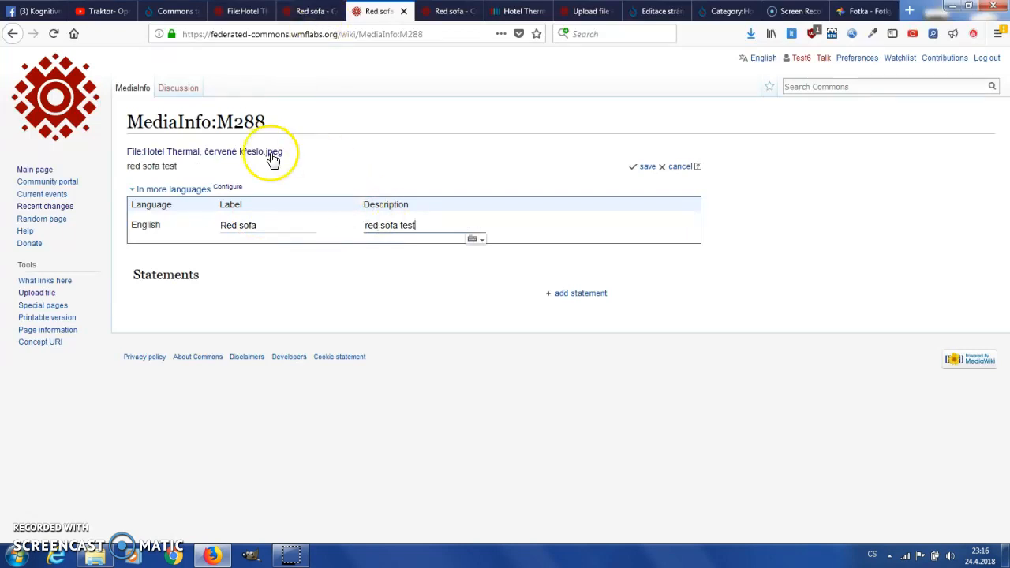
click(651, 168)
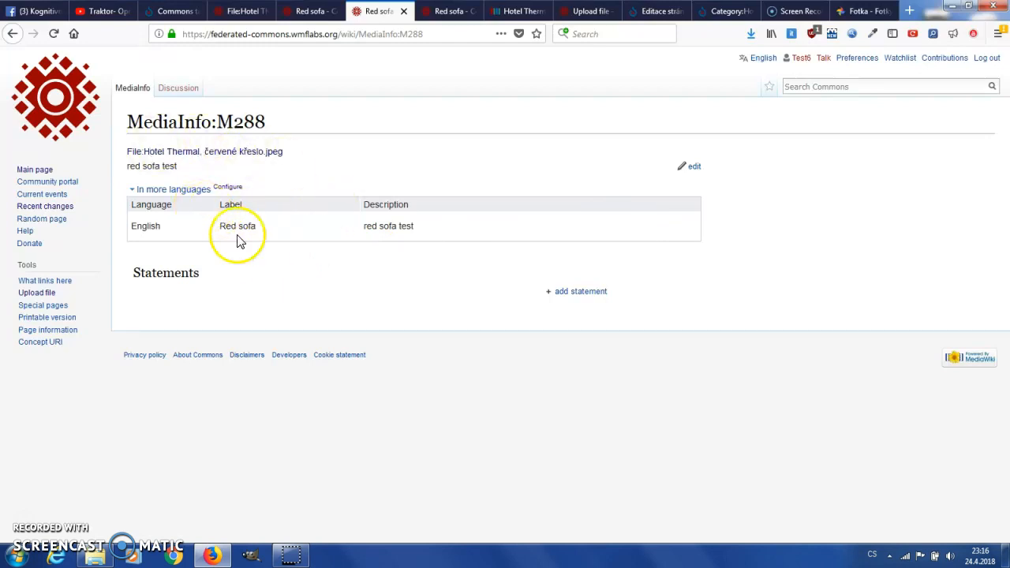
Open the file page linked from MediaInfo:M288 in a new tab, review its file details, and return to the MediaInfo entry from there
click(302, 10)
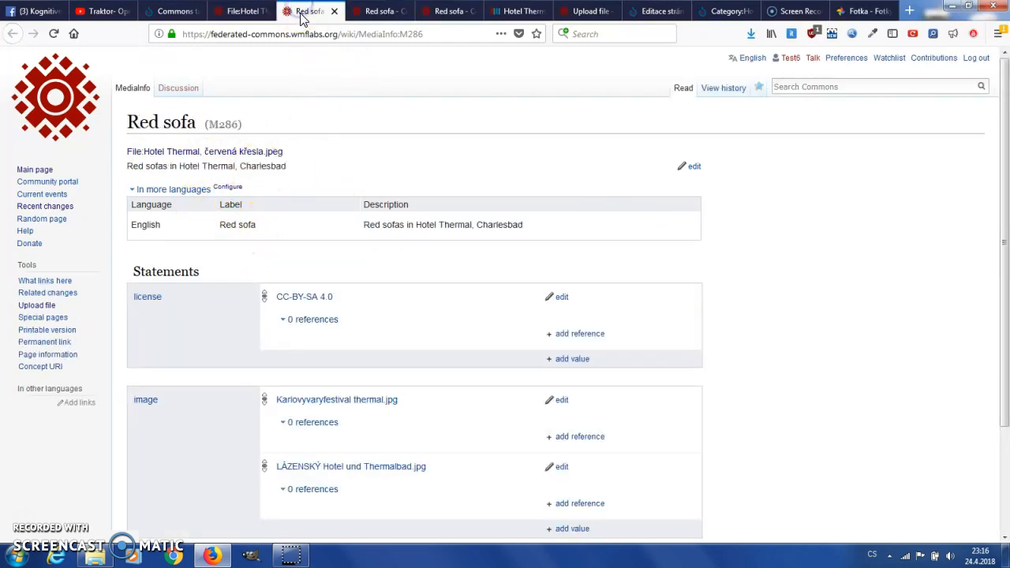
click(377, 11)
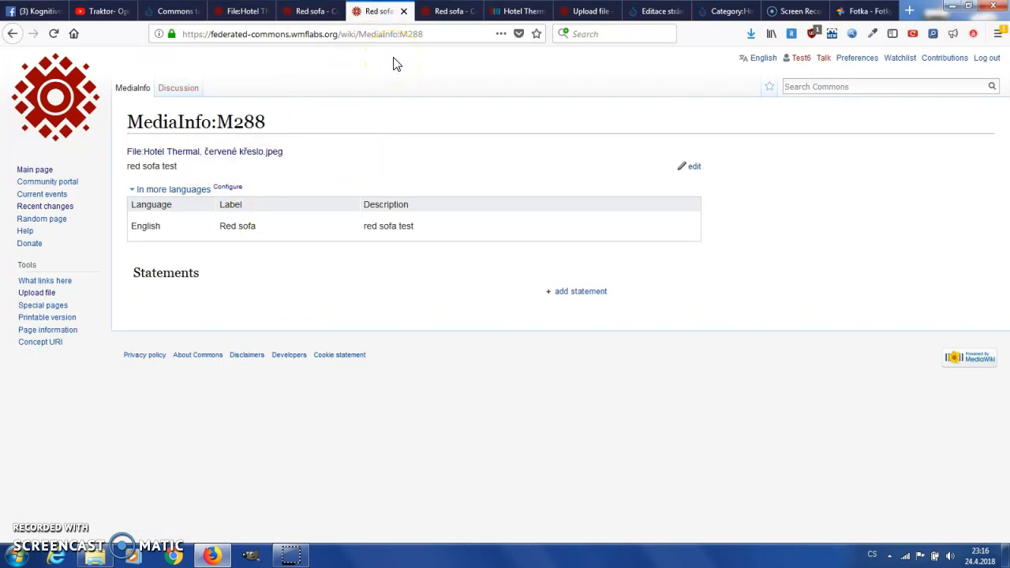
right_click(236, 151)
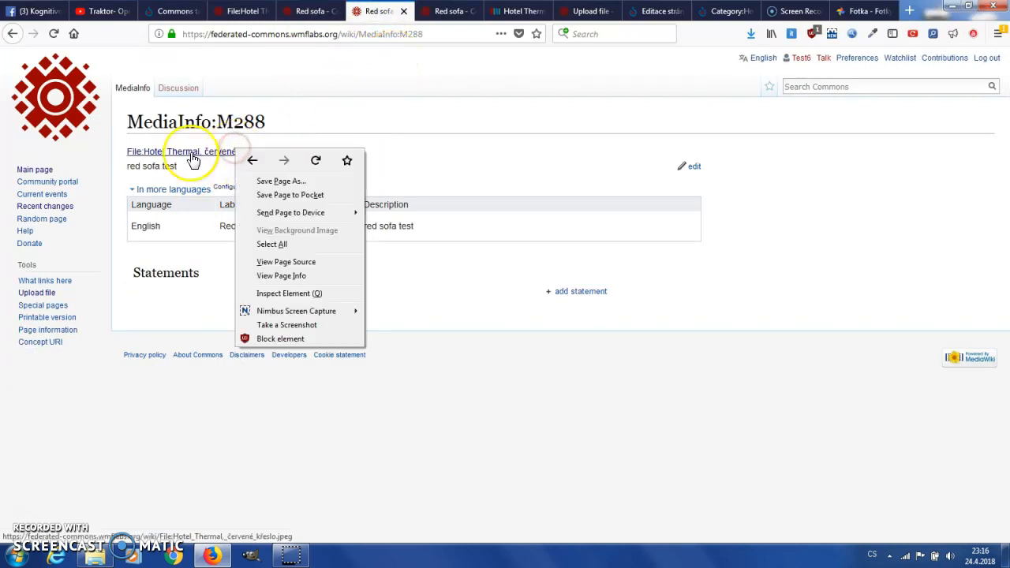
right_click(191, 155)
click(278, 163)
click(417, 12)
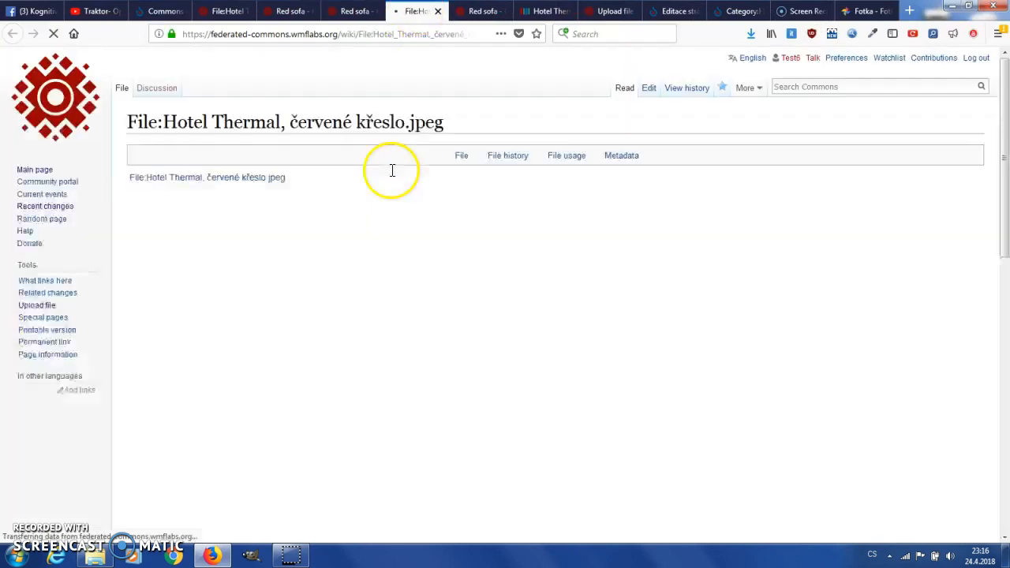
scroll(395, 252, down, 10)
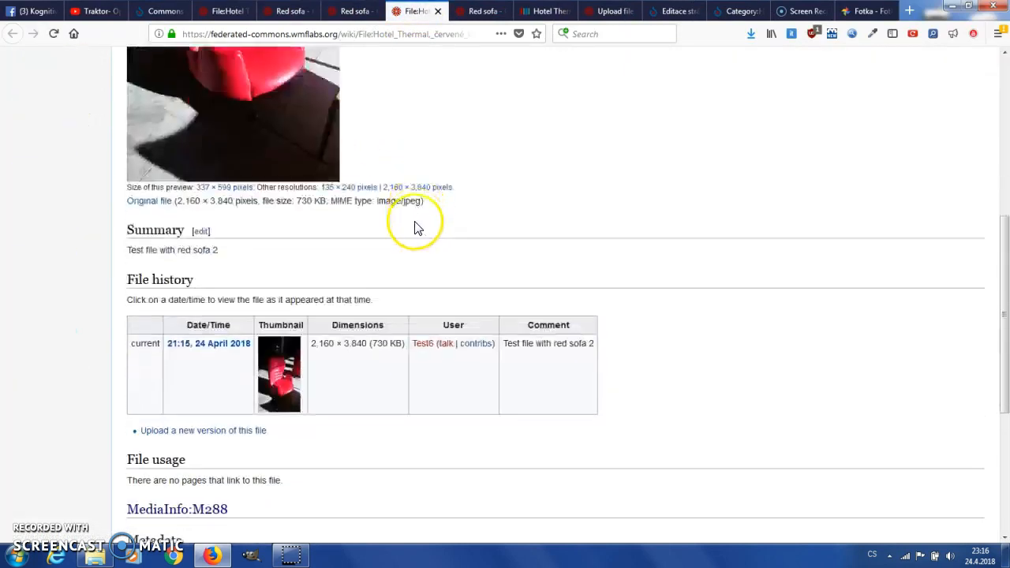
click(192, 235)
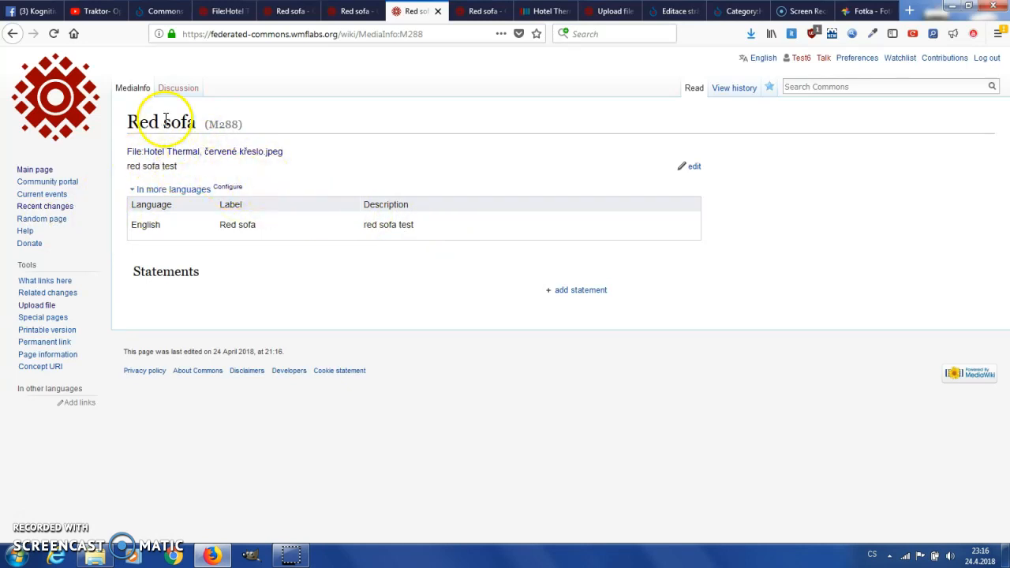
Compare the titles and details of the Red sofa entries M286 and M288, and check the Hotel Thermal item on Wikidata
click(347, 11)
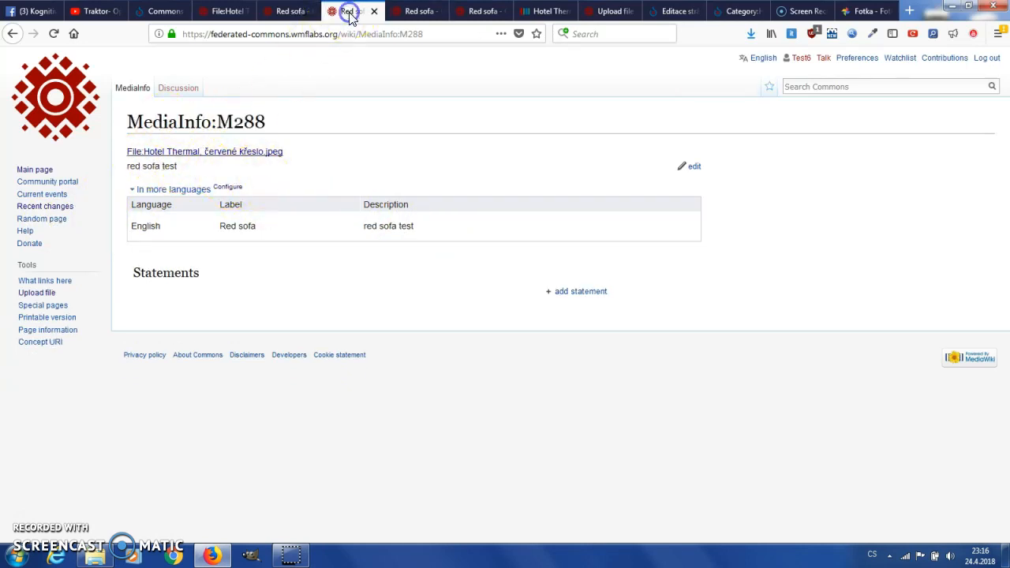
click(286, 12)
drag(288, 14, 357, 12)
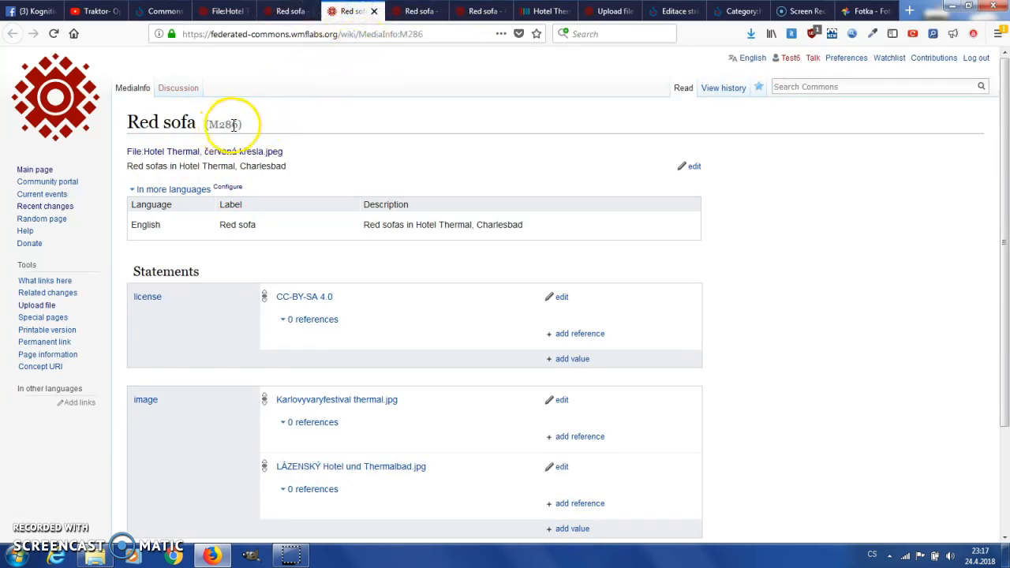
click(414, 11)
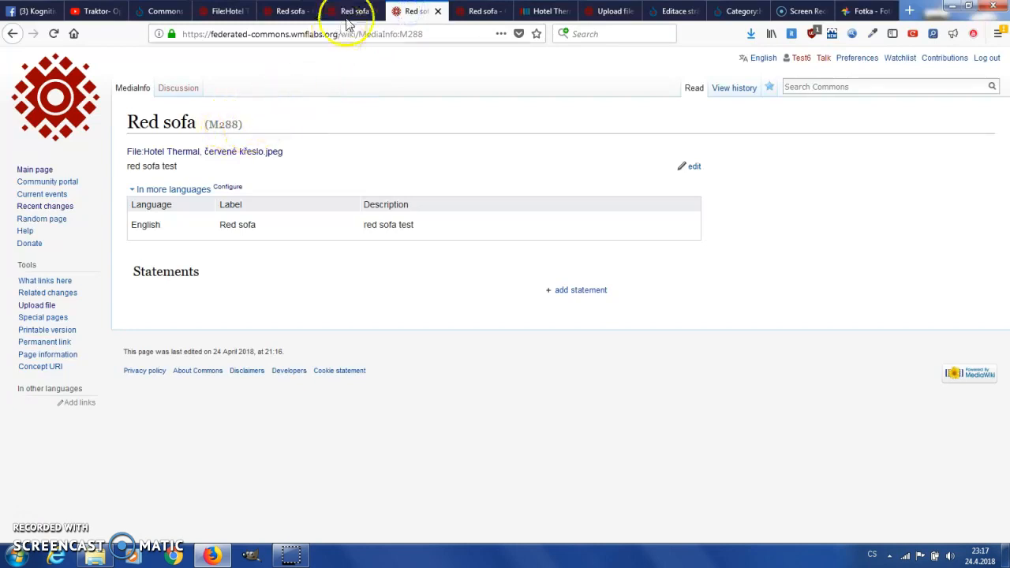
drag(173, 126, 198, 124)
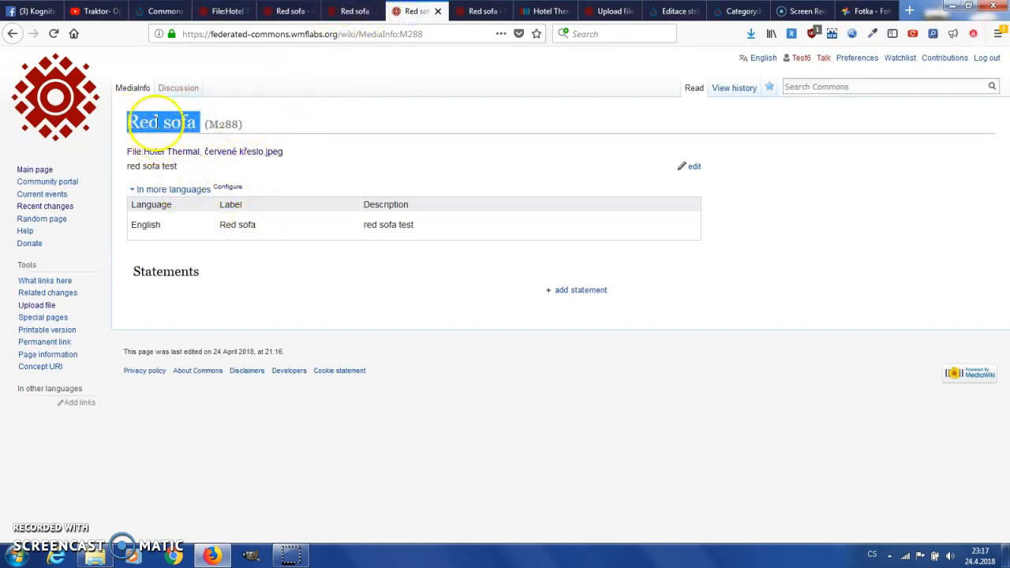
click(350, 11)
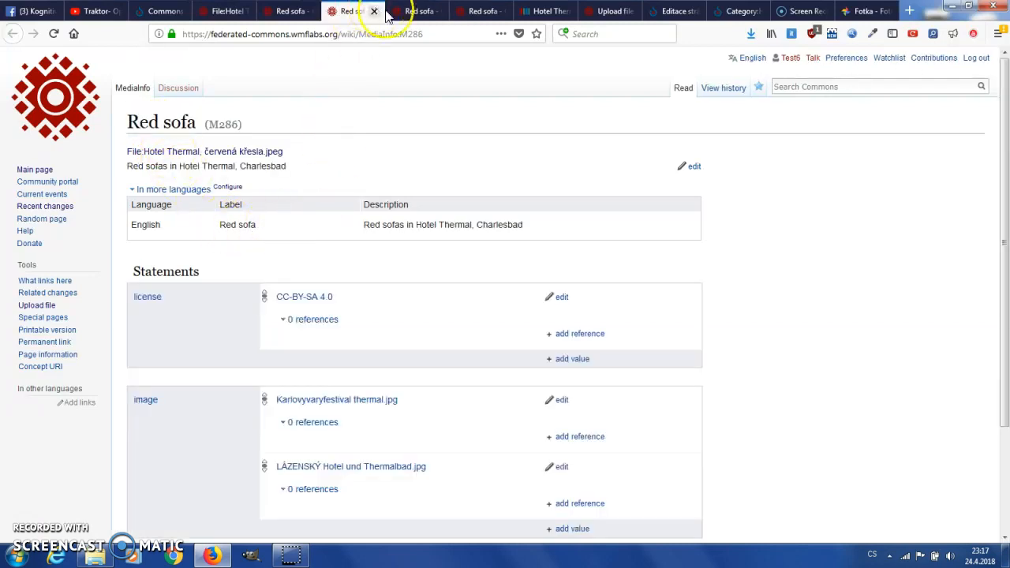
click(411, 9)
click(541, 11)
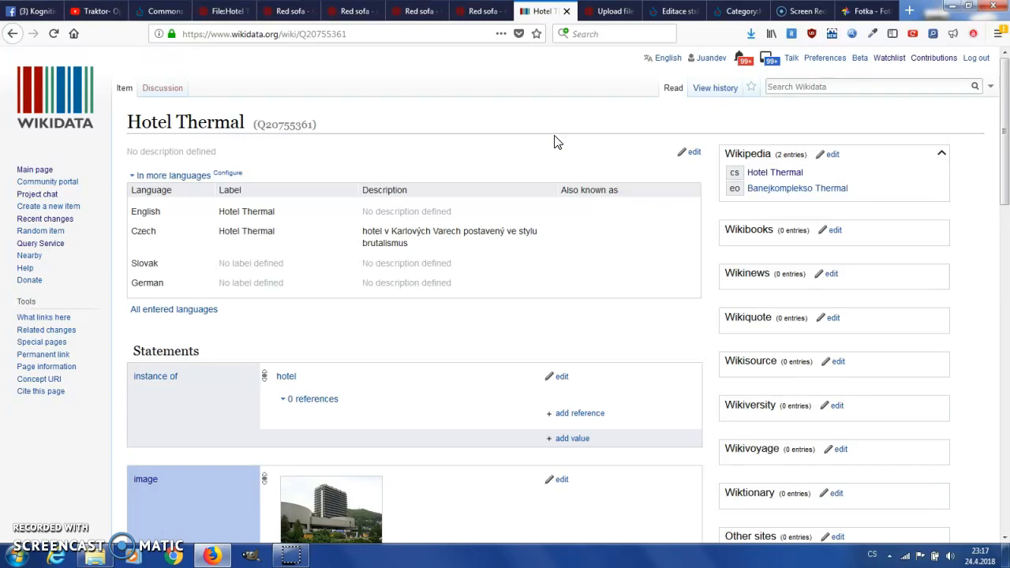
click(412, 11)
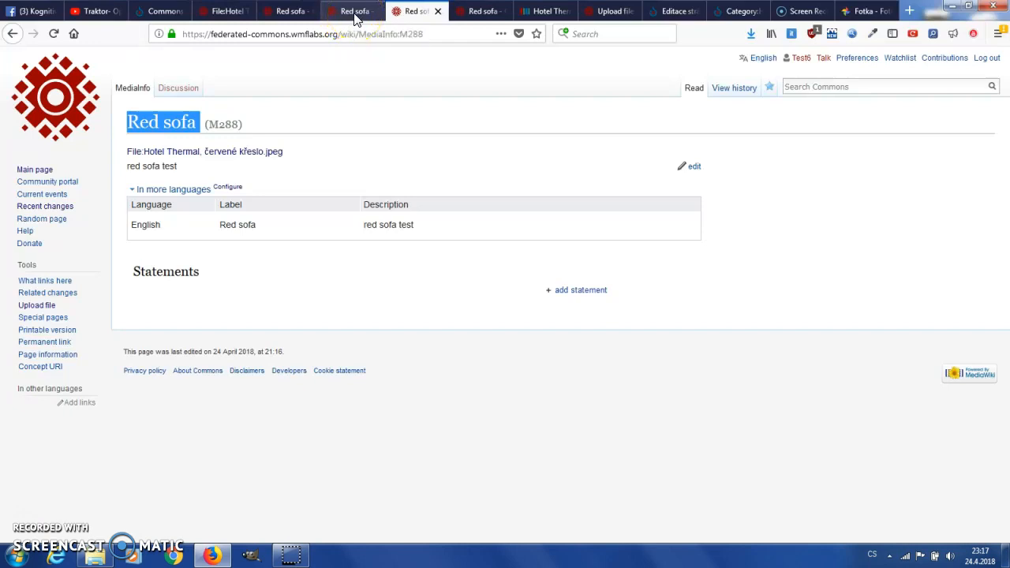
click(301, 9)
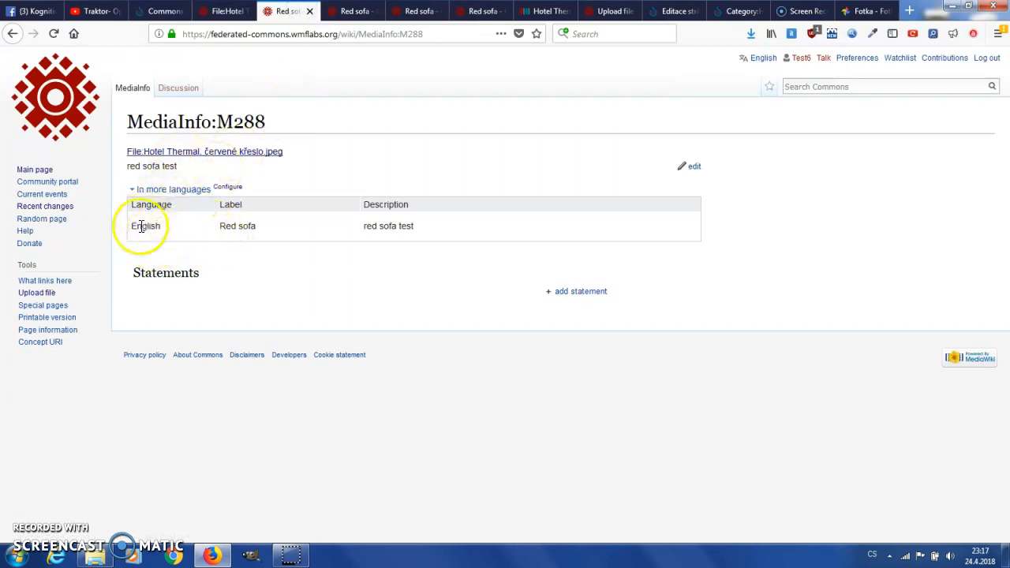
Switch the interface language on MediaInfo:M288 to čeština and open its label and description for editing
click(132, 189)
click(131, 191)
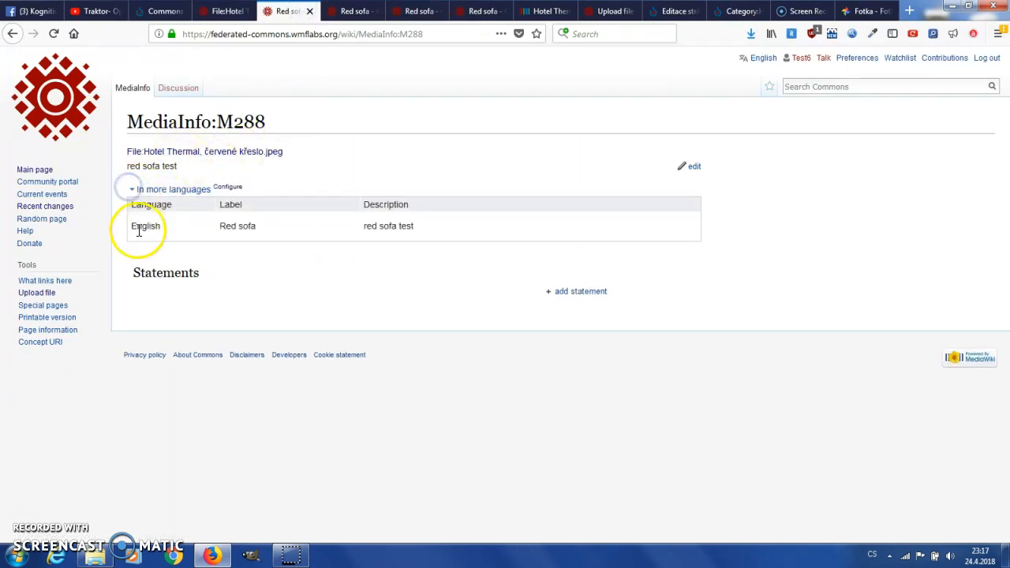
click(694, 168)
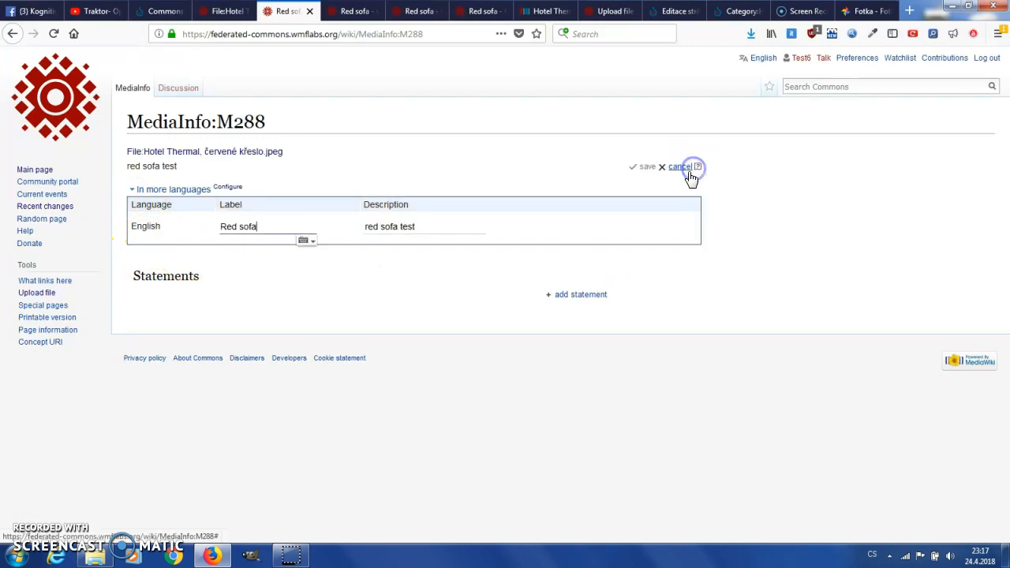
click(502, 160)
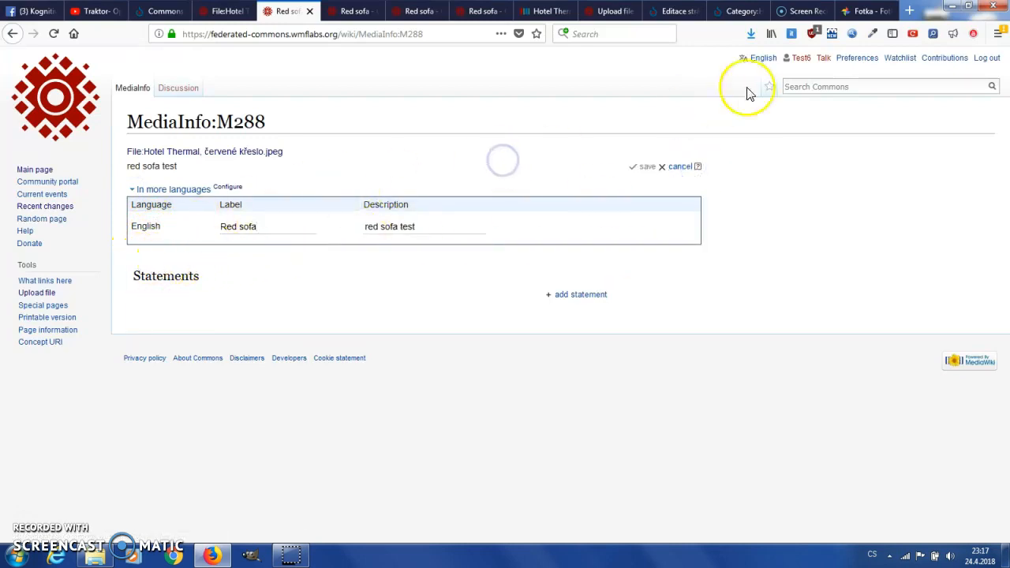
click(760, 57)
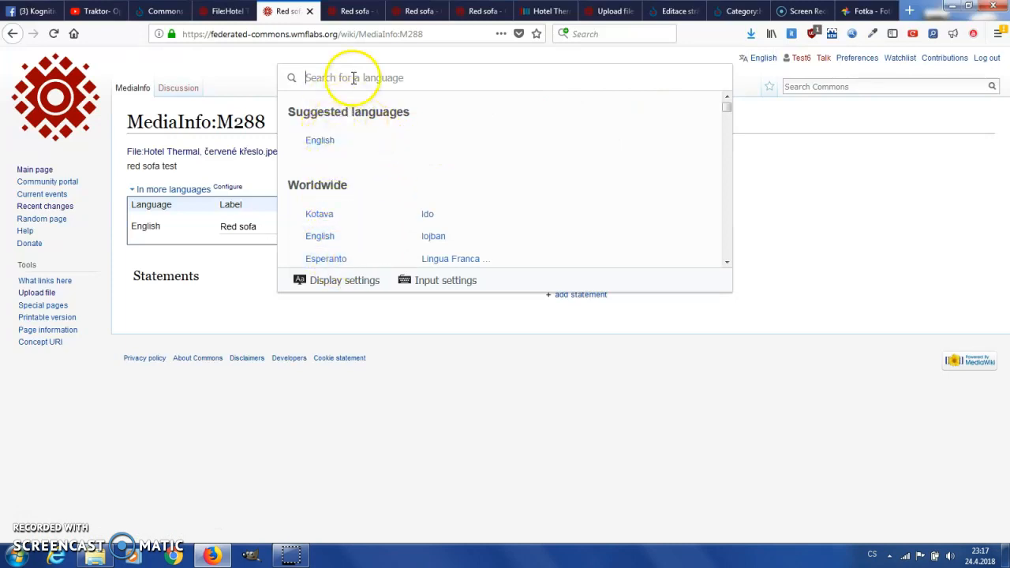
text(čes)
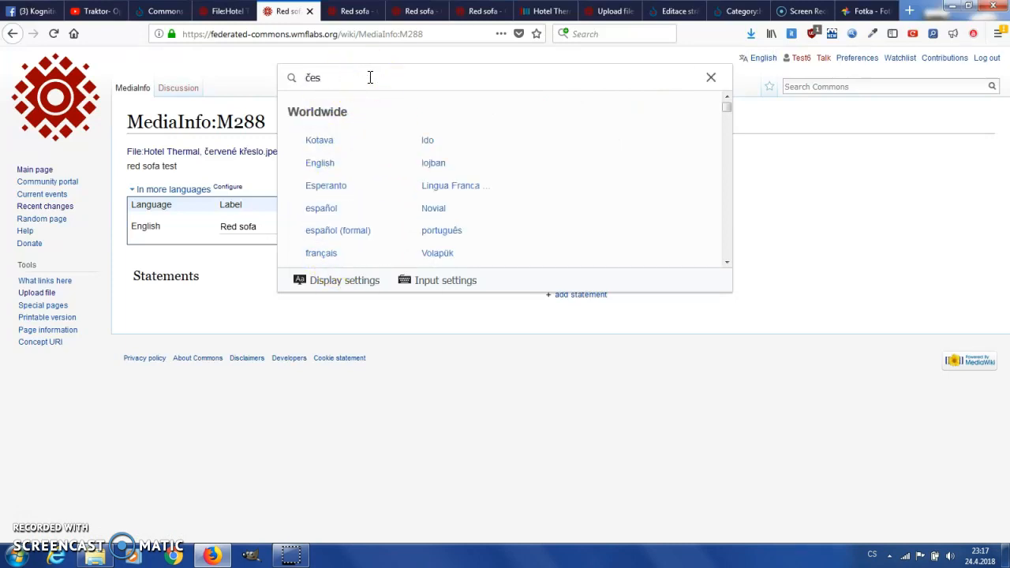
key(BackSpace)
text(š)
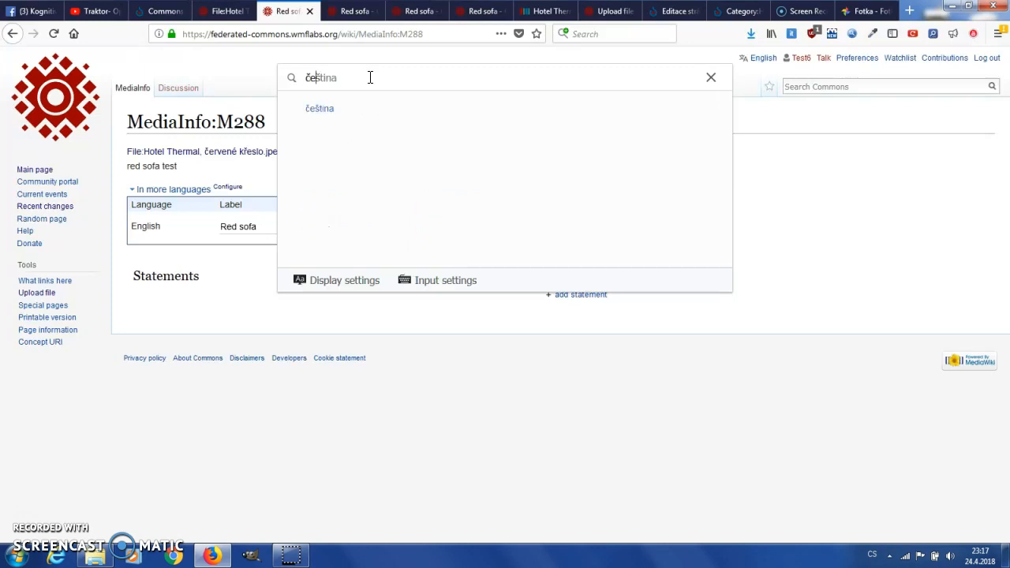
click(330, 108)
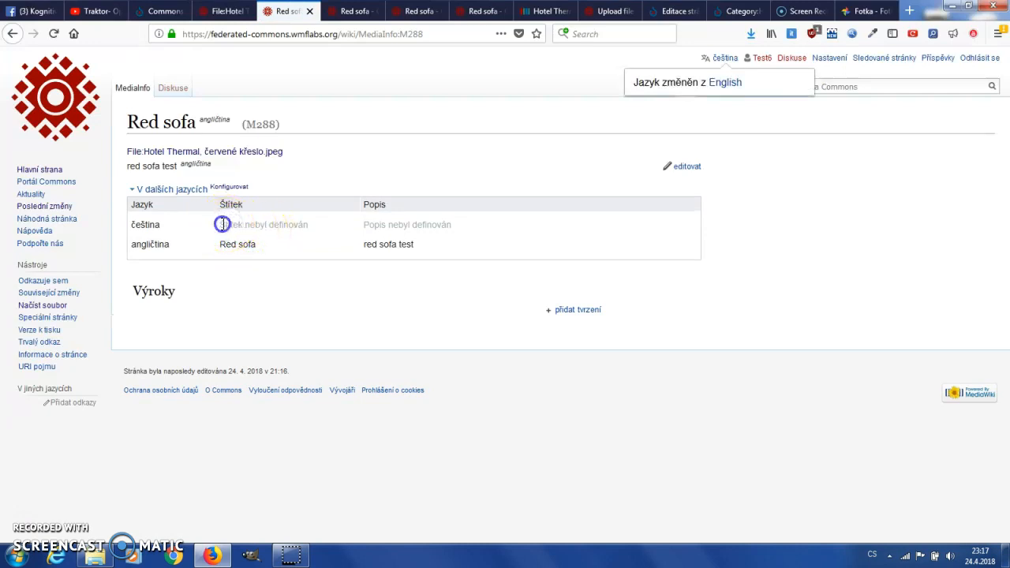
click(682, 166)
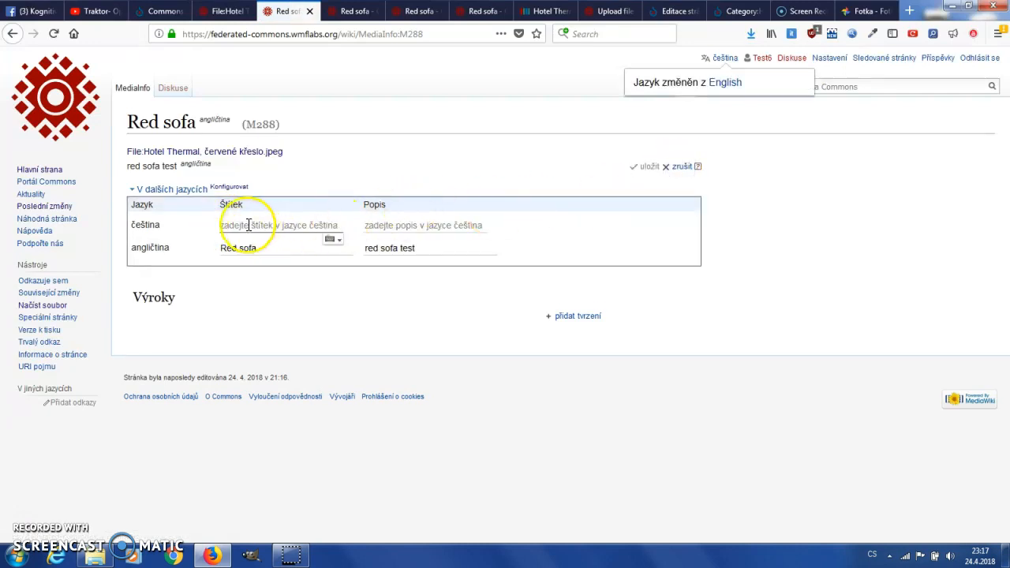
click(250, 225)
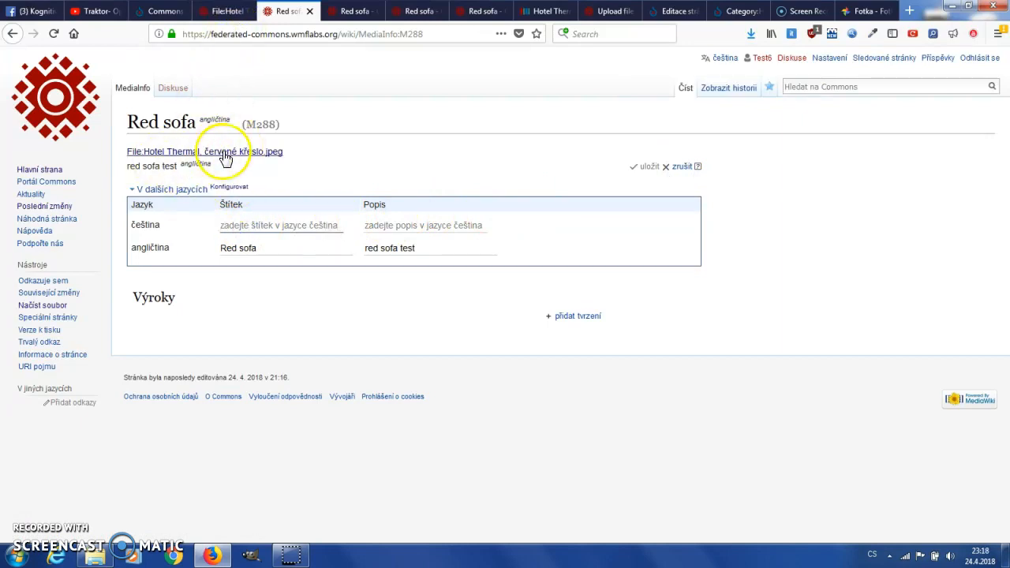
Go to the Red sofa entry MediaInfo:M286 and switch its interface language to čeština
click(225, 11)
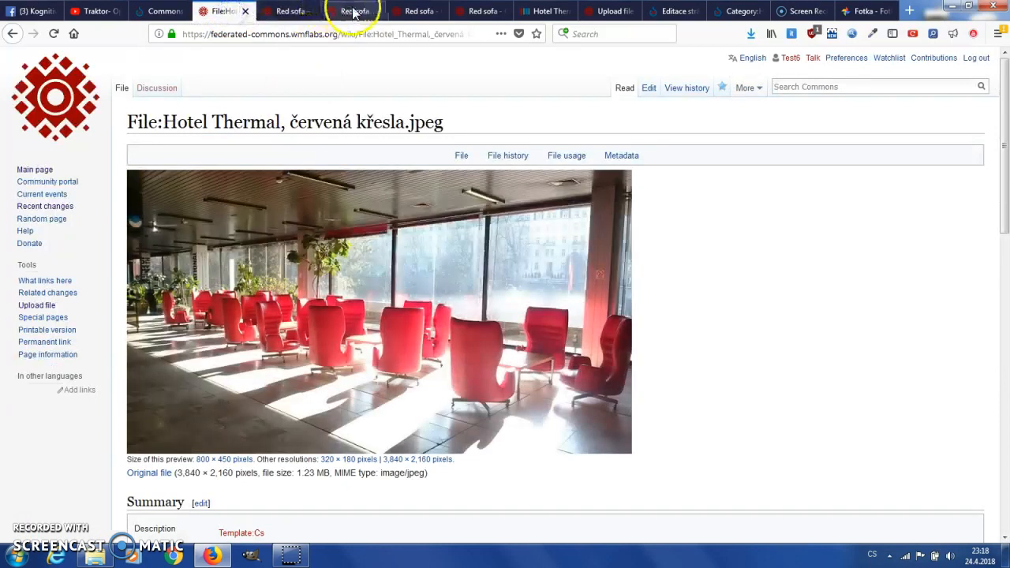
click(414, 13)
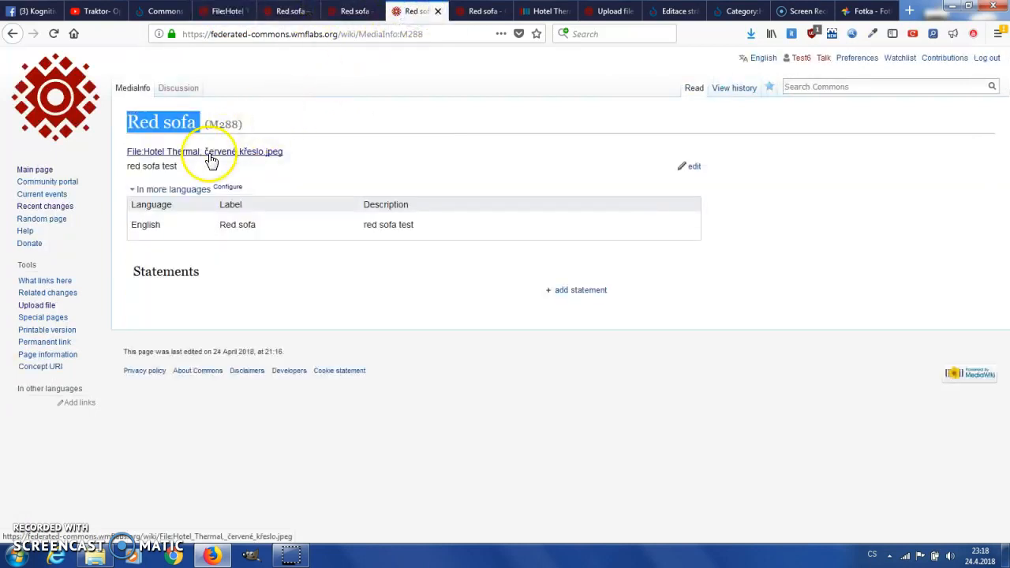
click(352, 11)
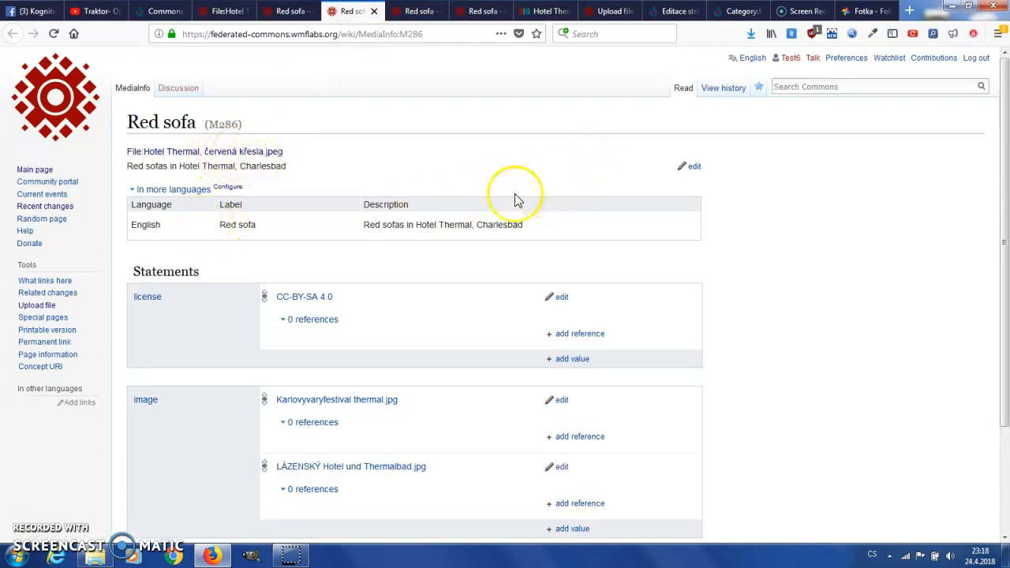
click(692, 167)
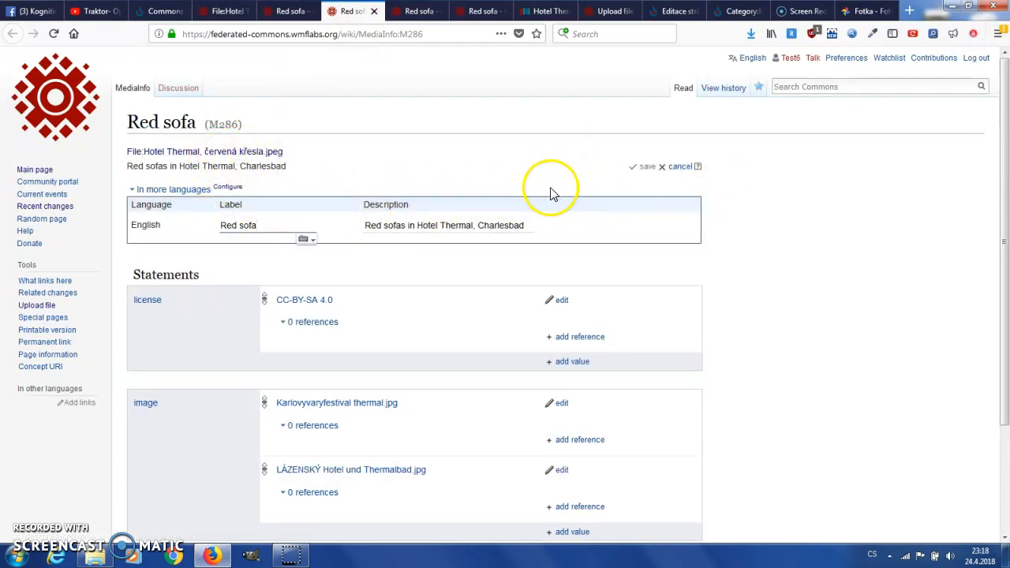
click(747, 57)
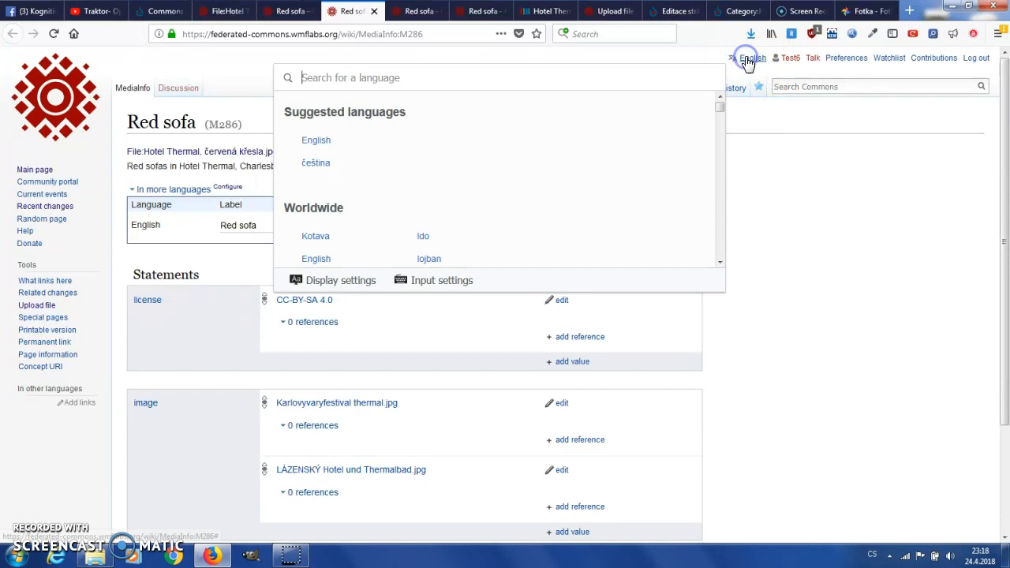
click(319, 170)
click(679, 166)
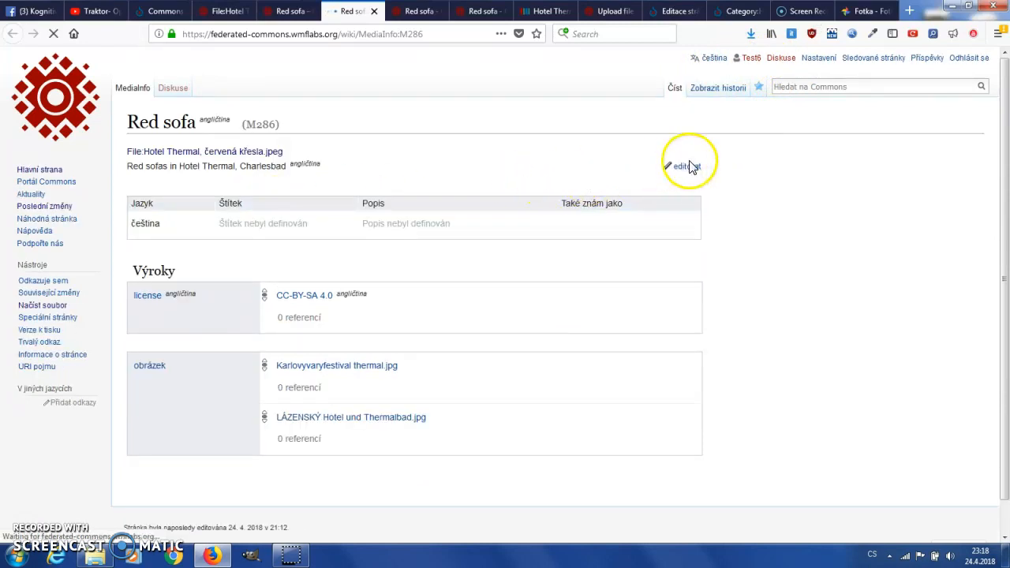
click(686, 165)
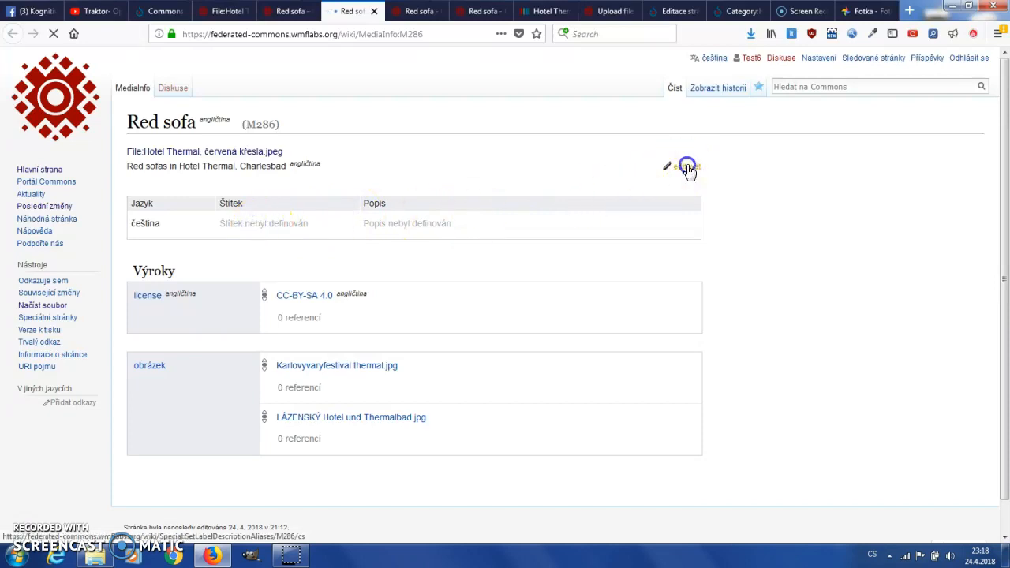
click(245, 224)
click(244, 249)
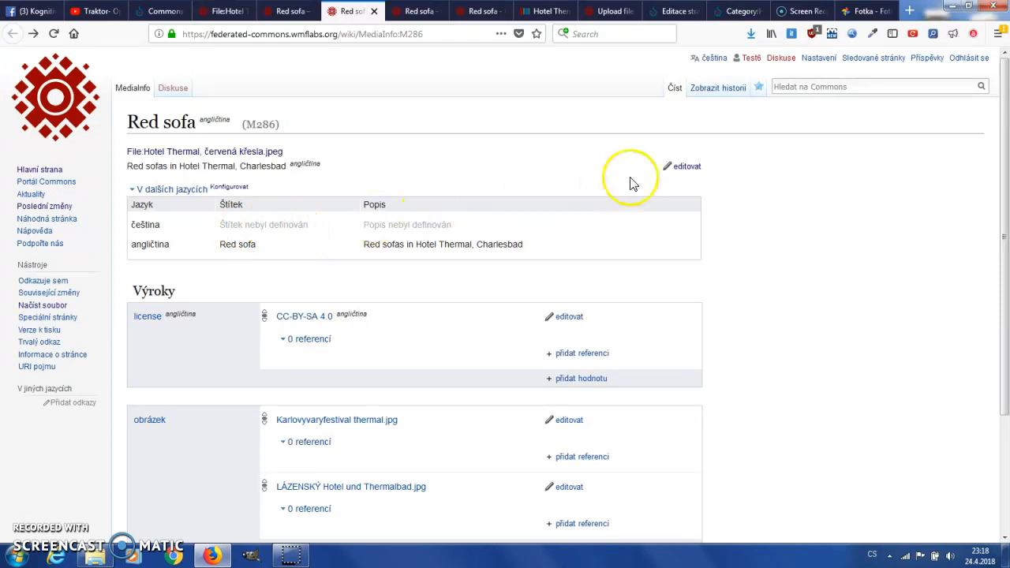
Open the labels of M286 for editing and enter the Czech label "Červené křeslo"
click(686, 165)
click(286, 223)
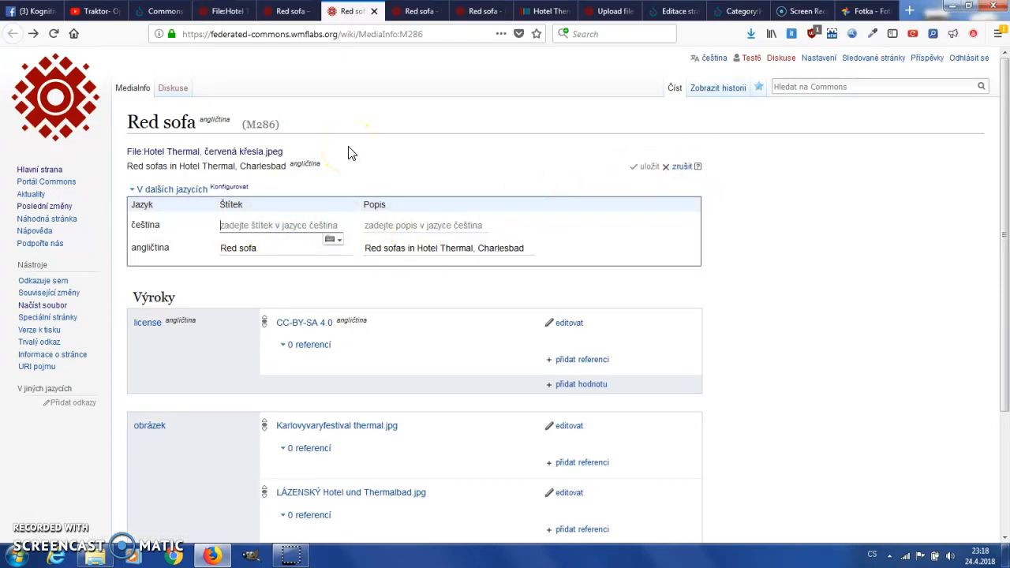
text(4e)
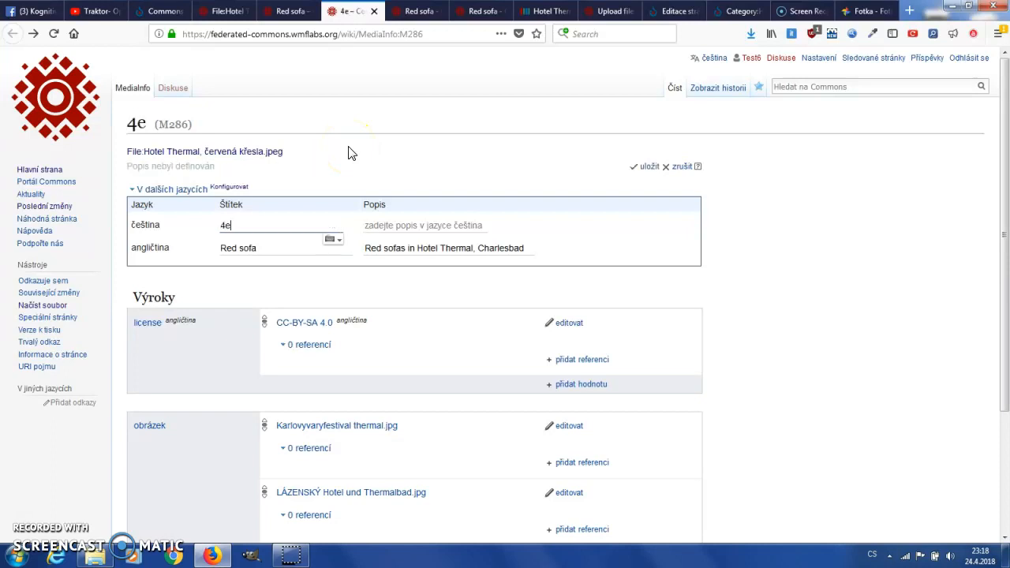
key(BackSpace)
key(BackSpace)
text(Červené křeslo)
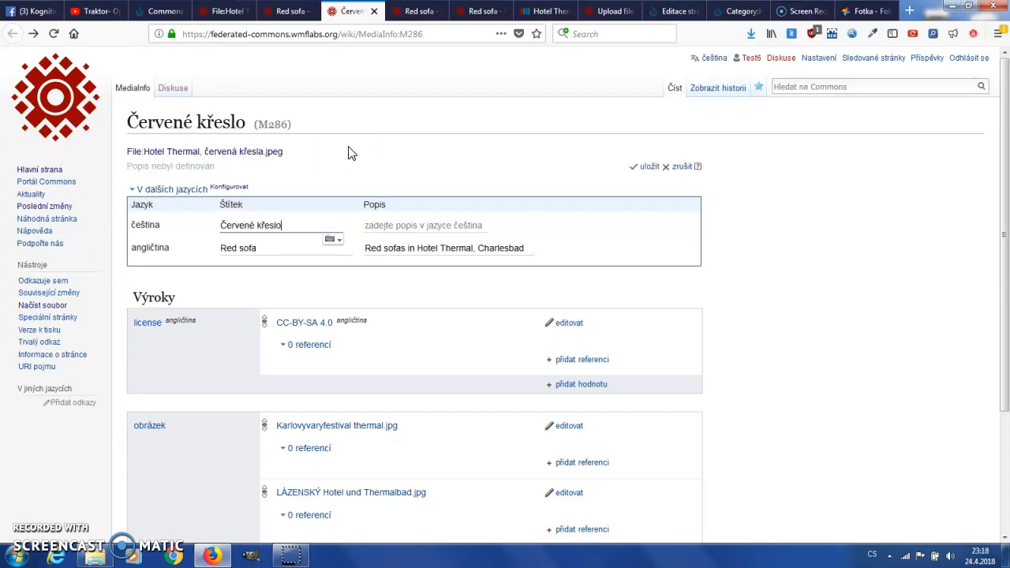
Enter the Czech description "Červená křesla v Hotelu Thermal, Karlovy Vary" for M286 and save the entry
click(404, 225)
click(404, 221)
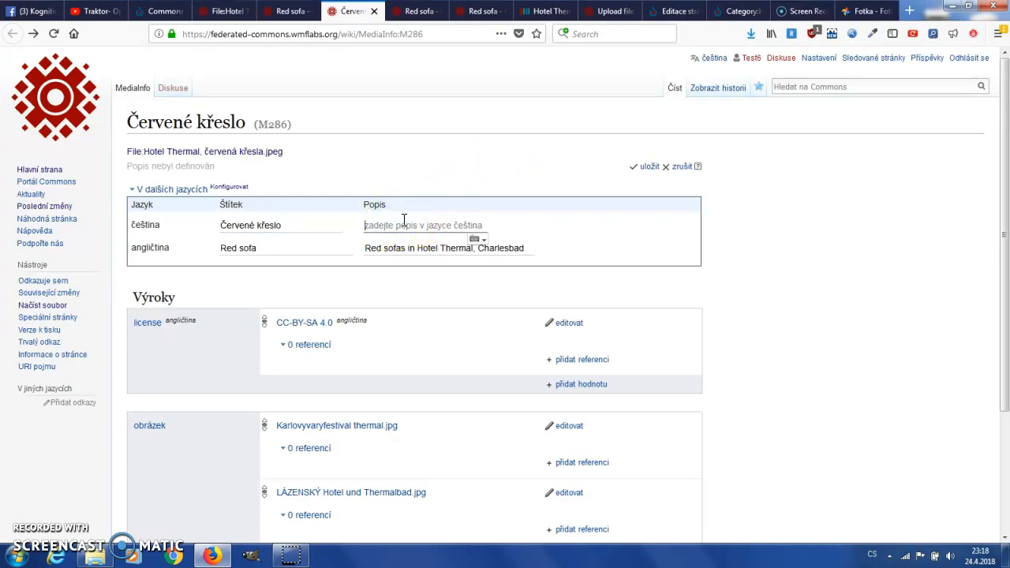
text(Čer)
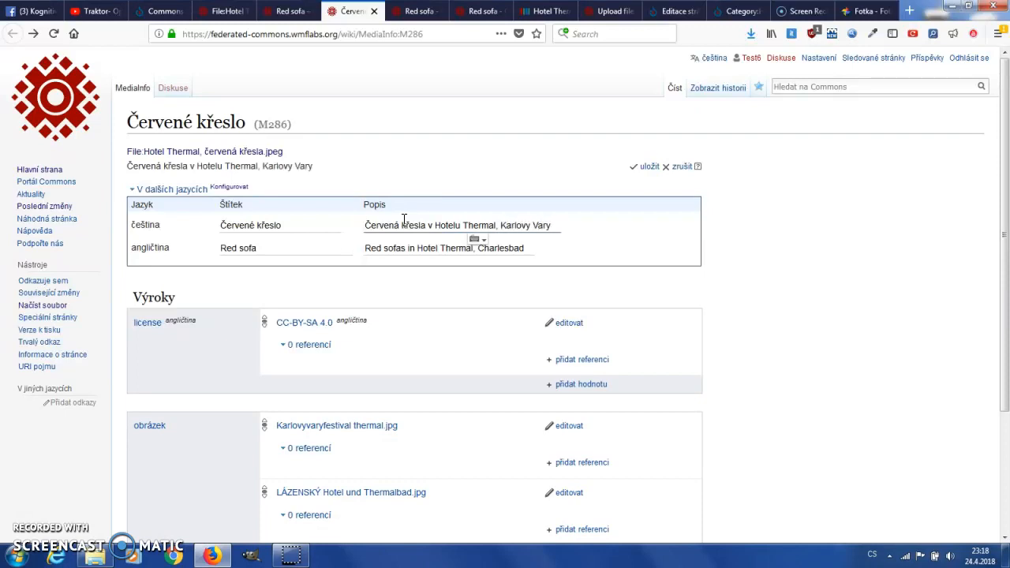
click(649, 165)
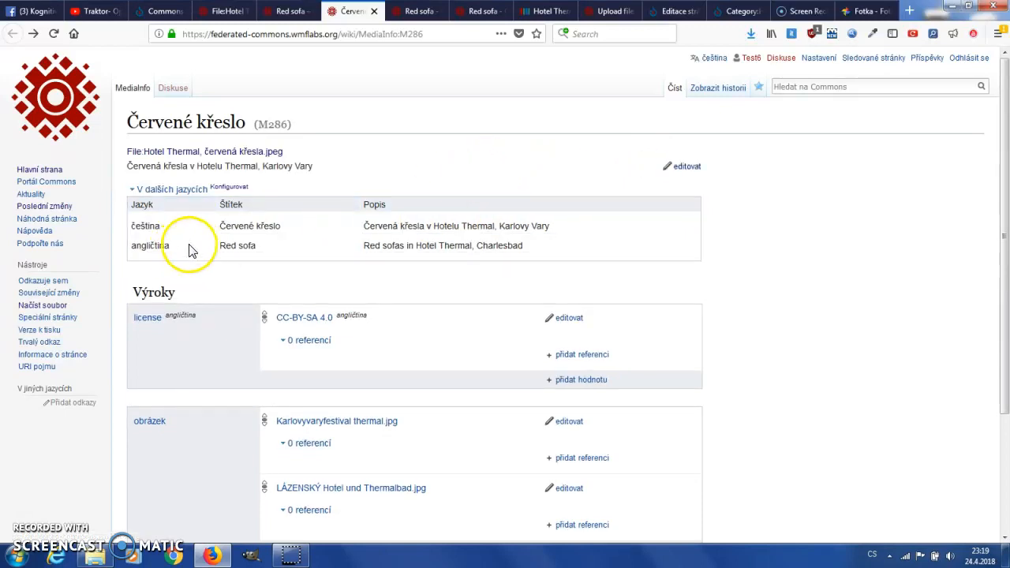
Find español in the language selector and switch the interface of M286 to it
click(714, 59)
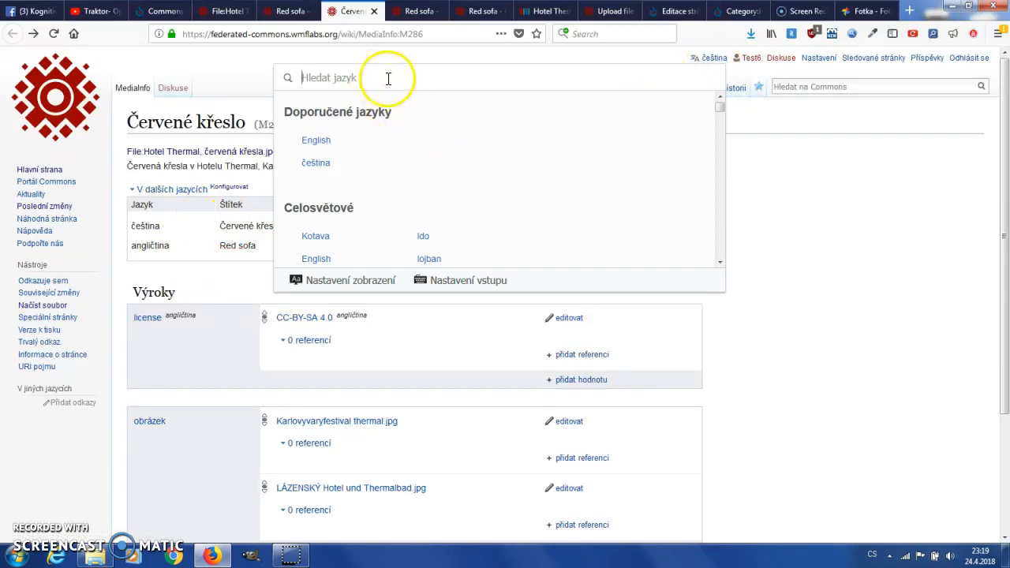
text(espa)
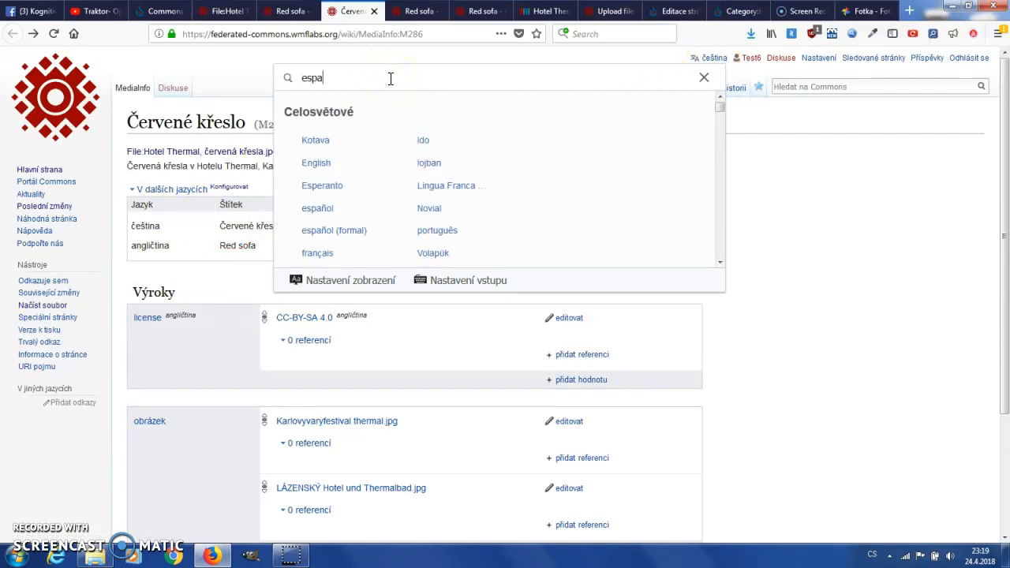
text(ñol)
click(315, 106)
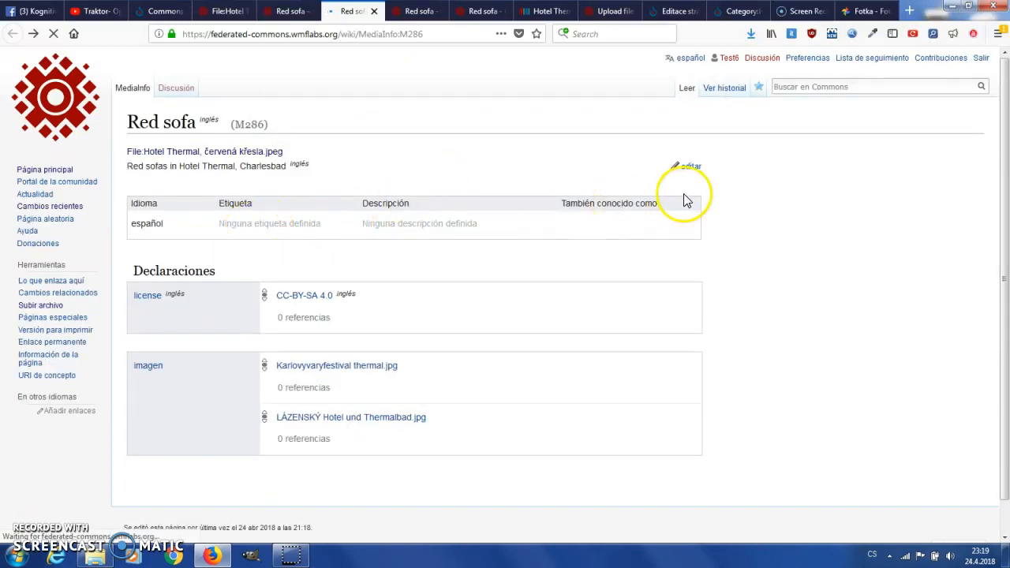
click(693, 167)
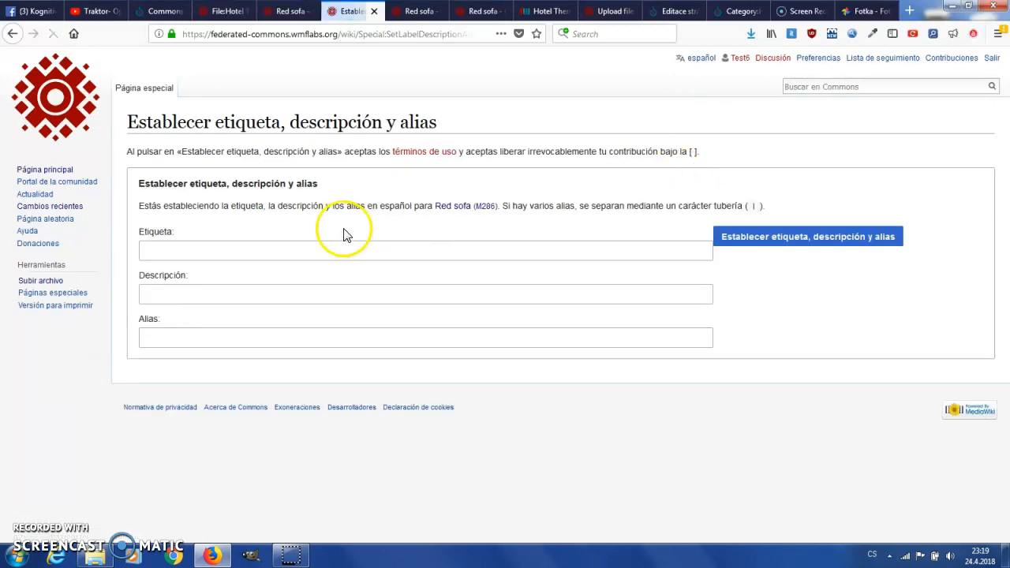
key(alt+Left)
click(693, 167)
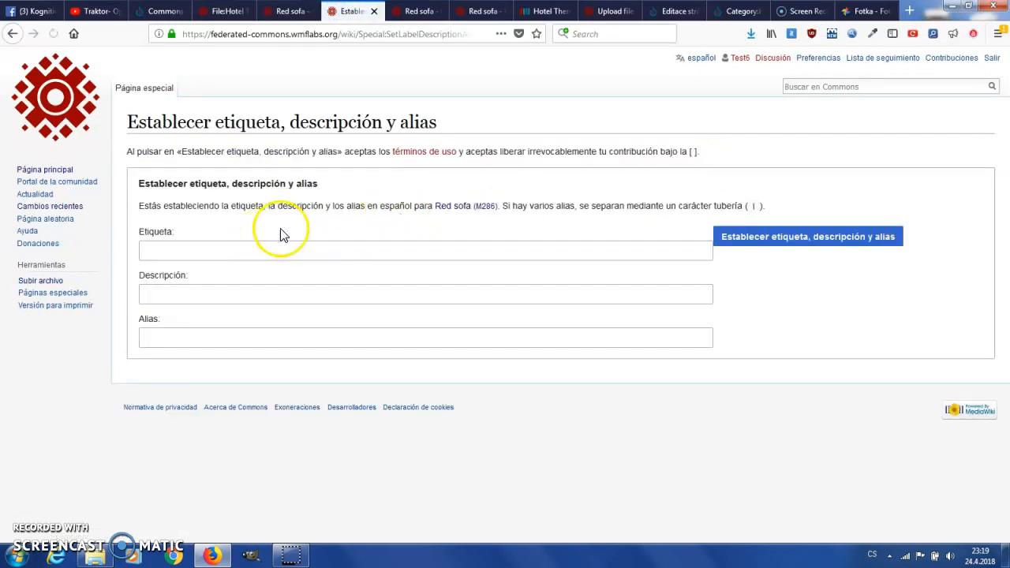
key(alt+Left)
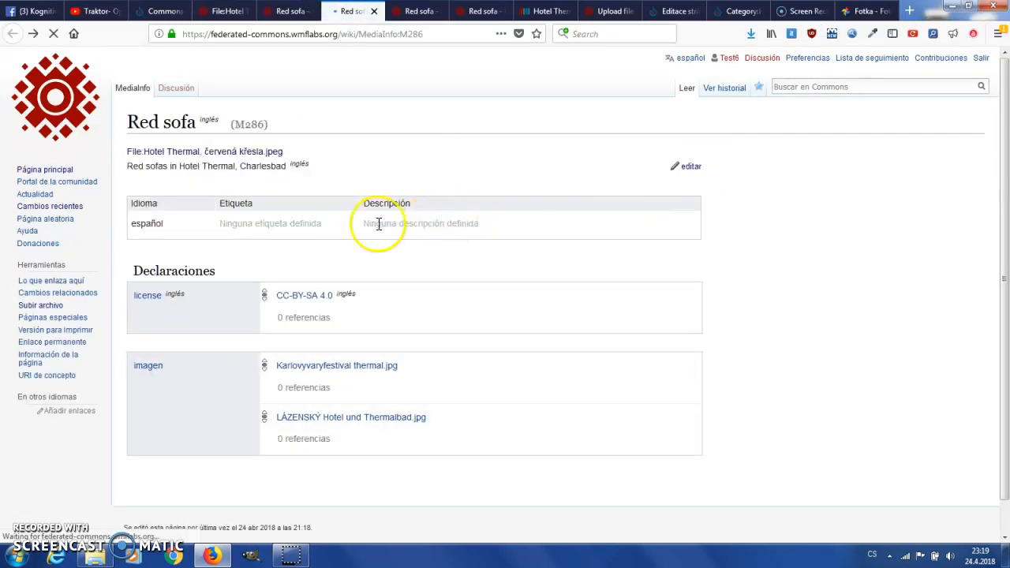
click(241, 224)
click(265, 226)
click(250, 221)
Open the labels of M286 for editing, enter the Spanish label "Un sofa rojo" and start the Spanish description with "L"
click(694, 167)
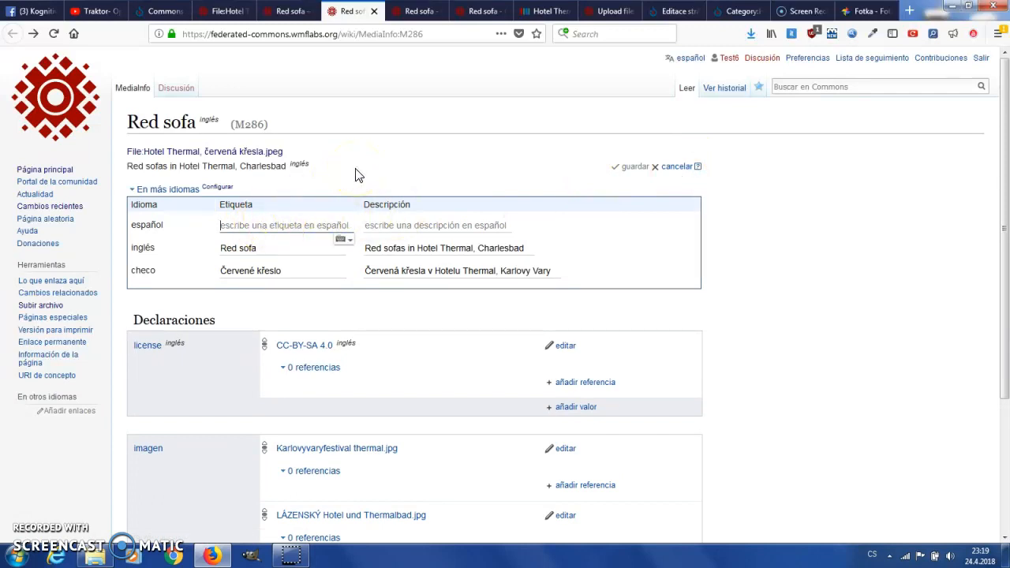
text(Un sofa rojo)
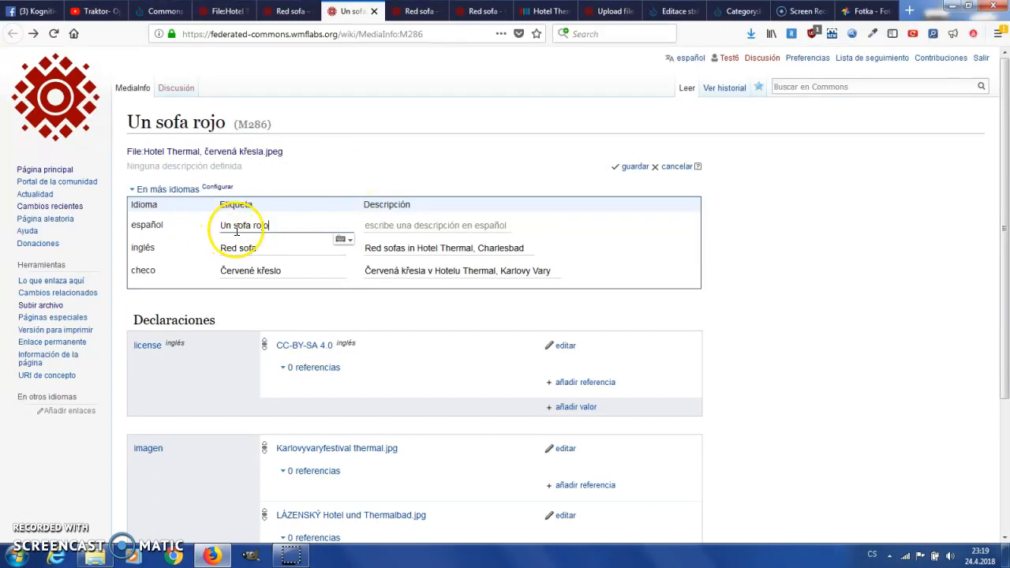
click(426, 225)
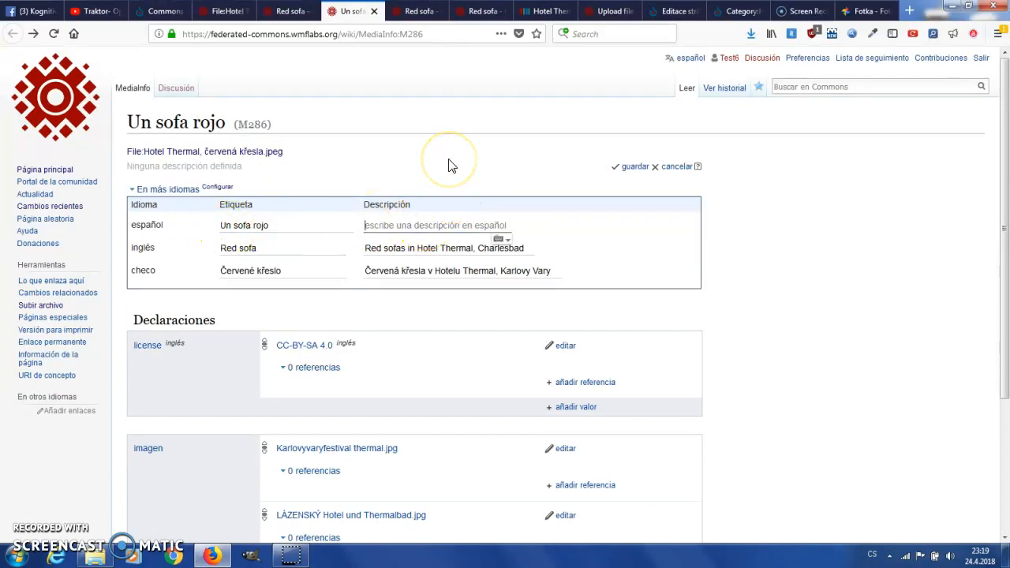
text(L)
key(BackSpace)
text(L)
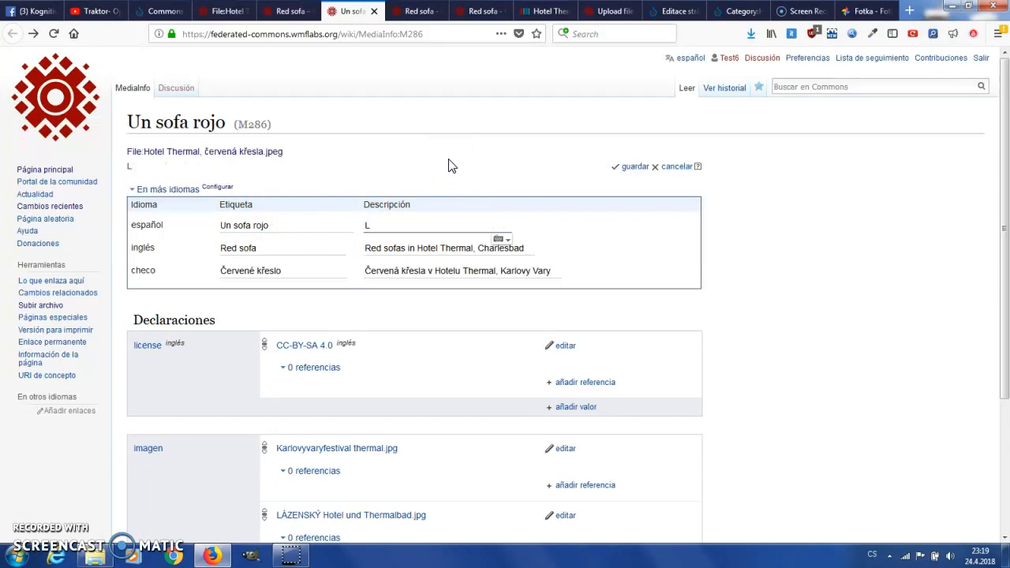